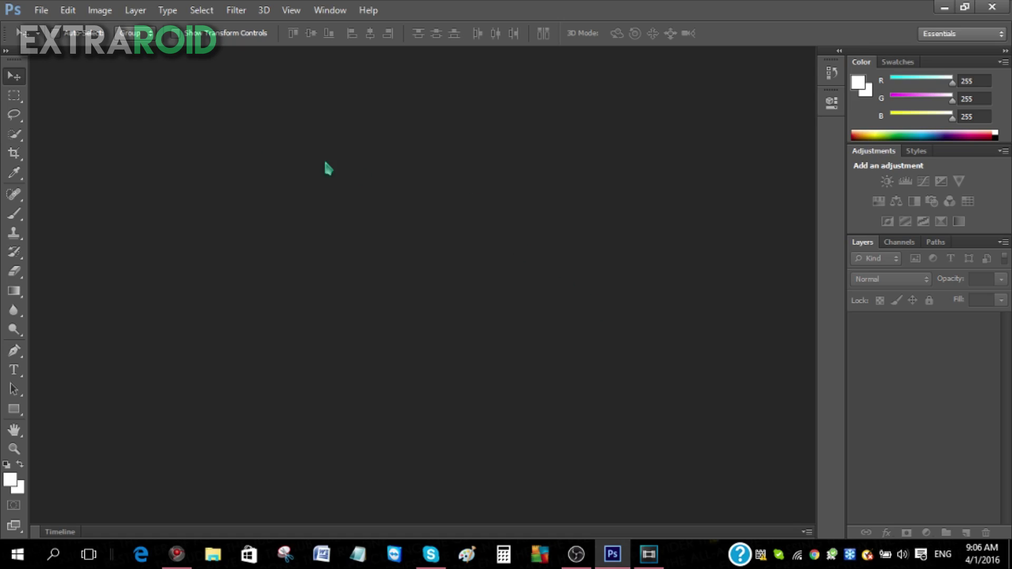
Step: Start a new 1280 × 720 px document with Transparent background contents, leaving Untitled-1 open
left_click(42, 11)
left_click(53, 26)
left_click(472, 190)
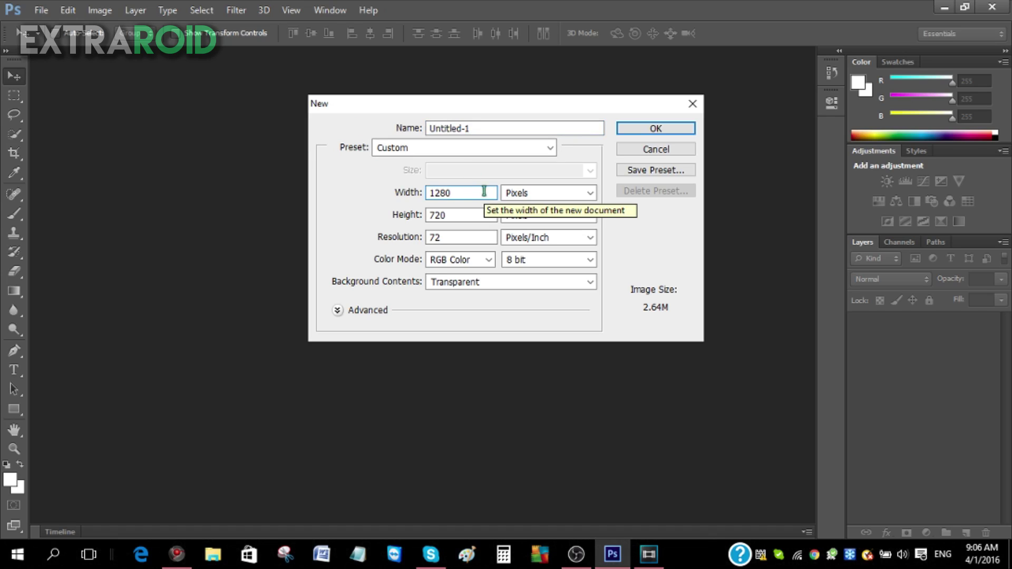
left_click_drag(476, 193, 441, 216)
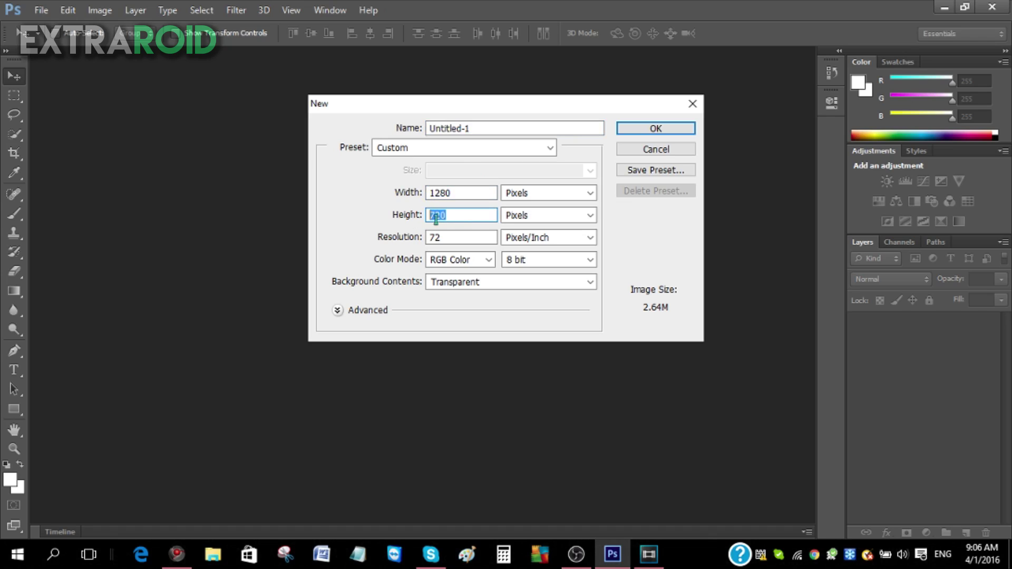
left_click(541, 196)
left_click(537, 196)
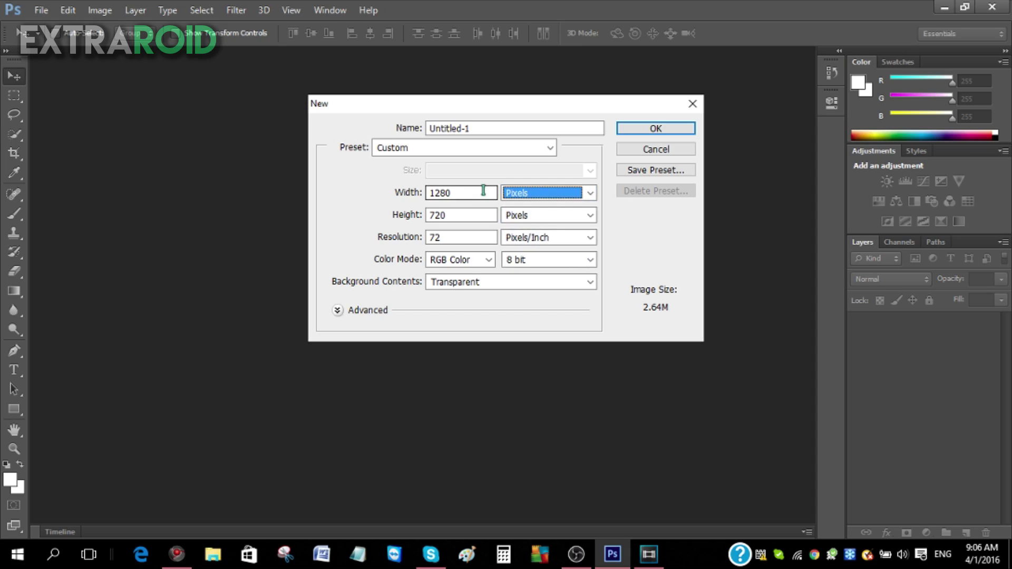
double_click(466, 193)
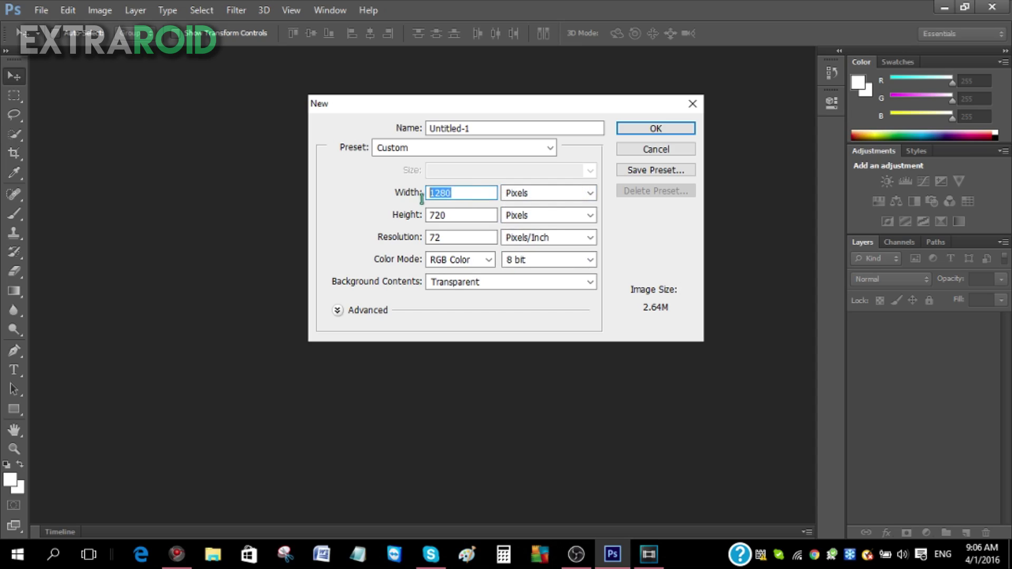
double_click(452, 210)
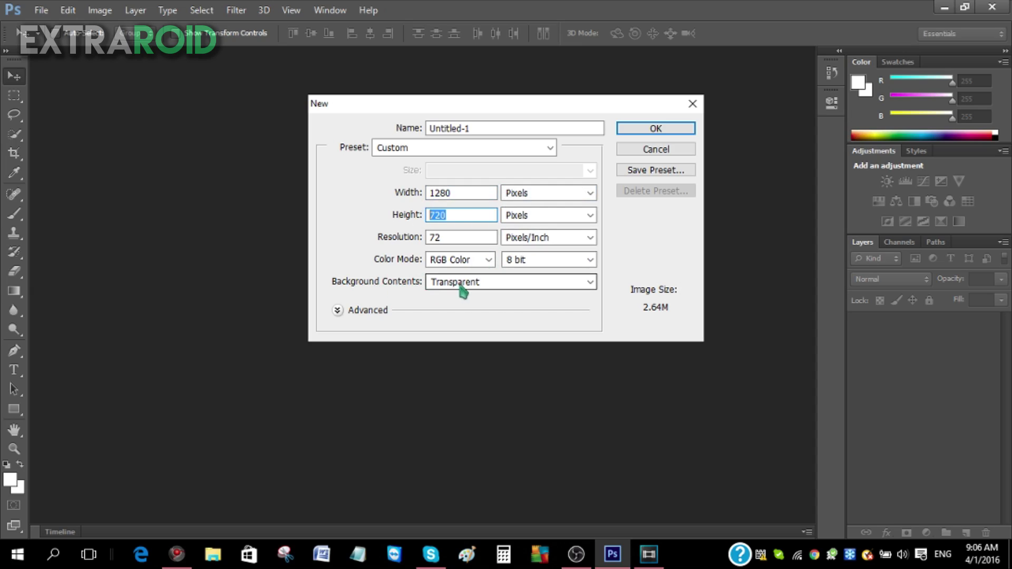
left_click(653, 130)
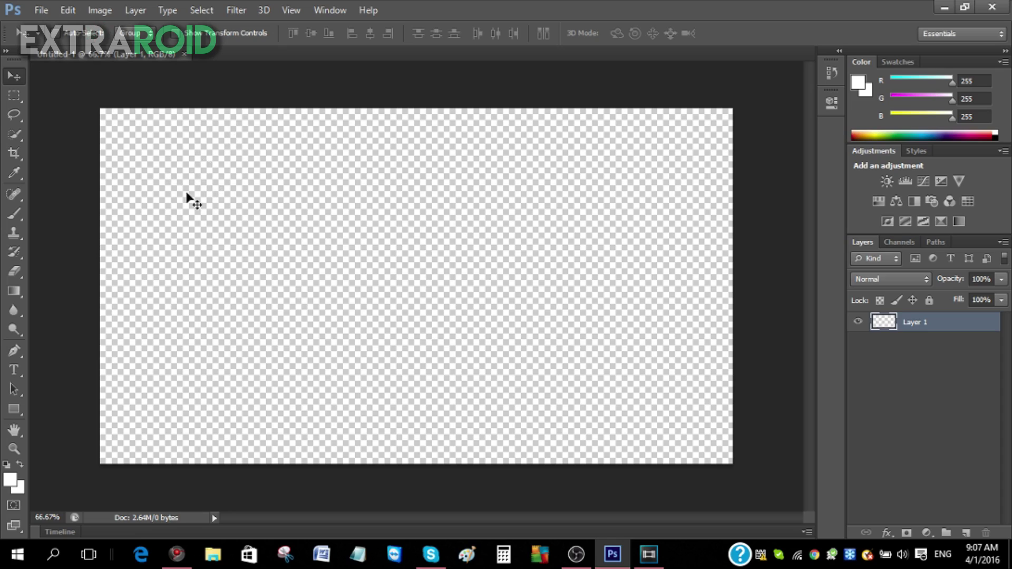
Step: Select the Horizontal Type tool, then switch to dafont.com's Stencil, Army fonts in Chrome
left_click(14, 370)
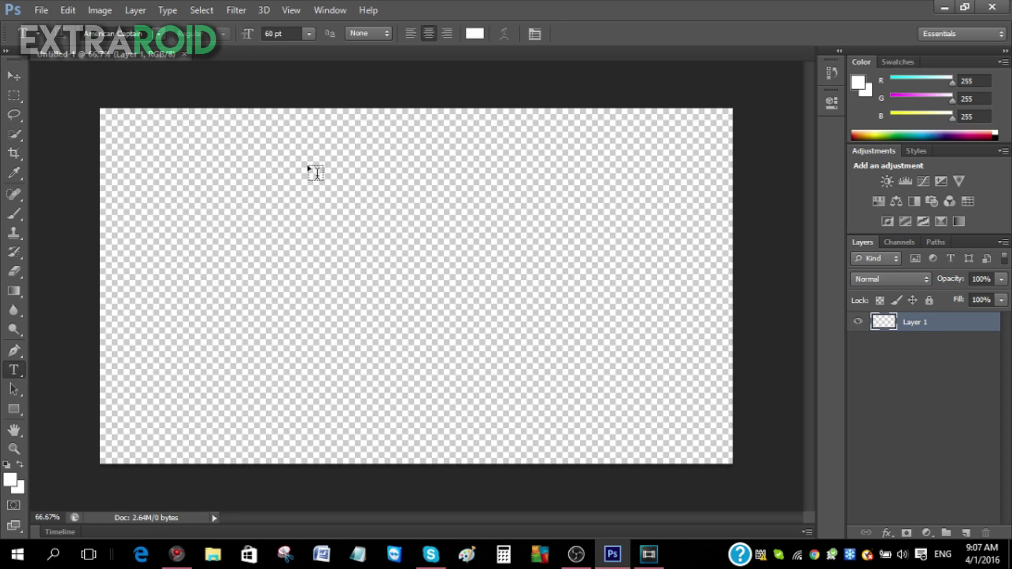
left_click(179, 558)
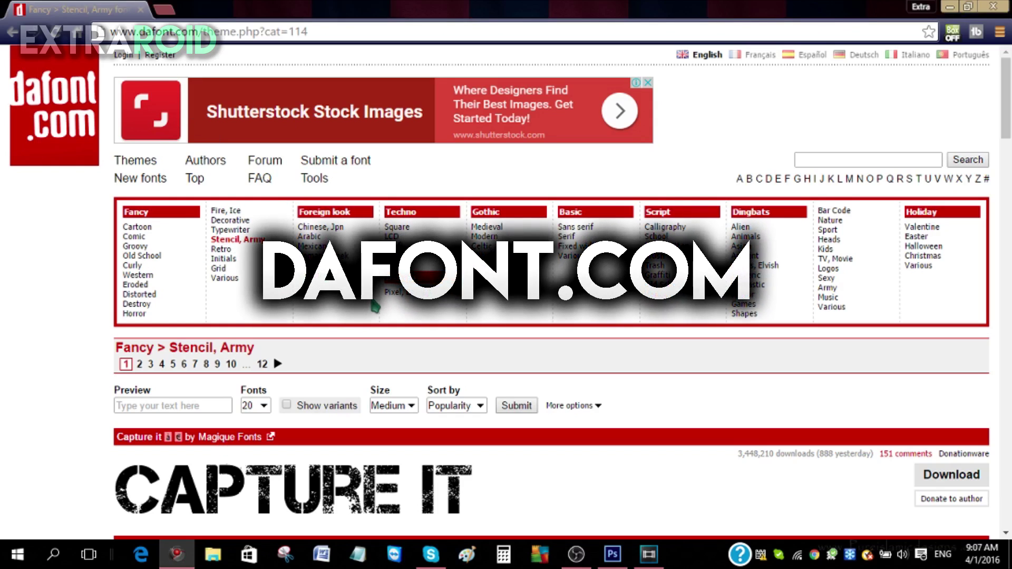
Step: Download the American Captain font from dafont.com's Retro category and open its zip
scroll(385, 300, "down", 3)
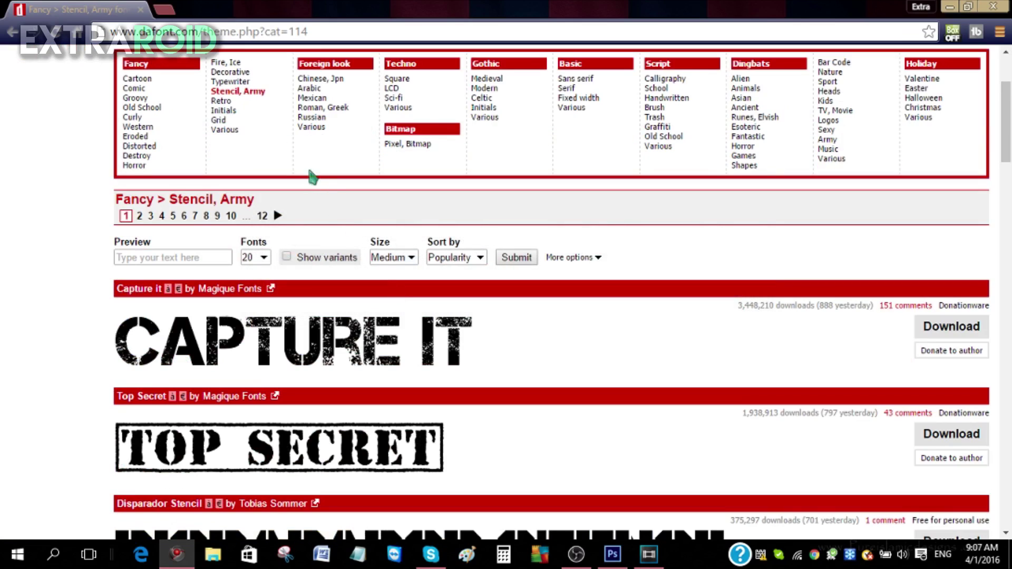
left_click(257, 102)
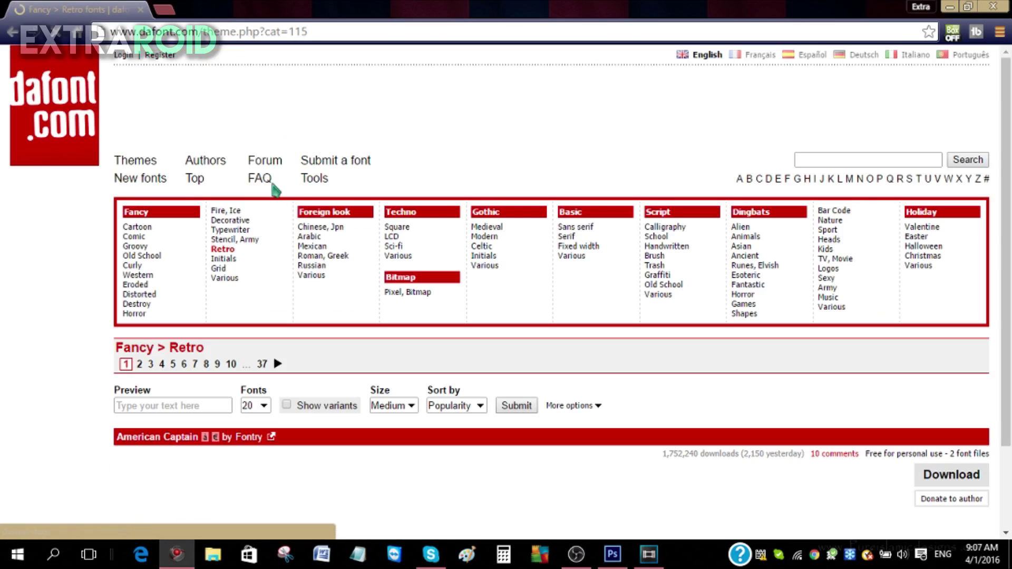
scroll(467, 220, "down", 5)
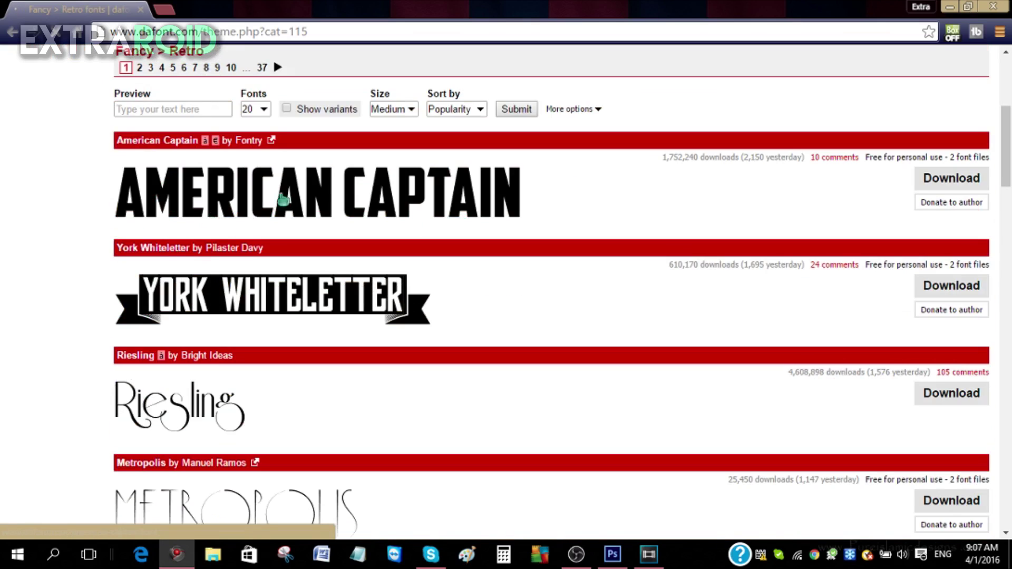
left_click(942, 184)
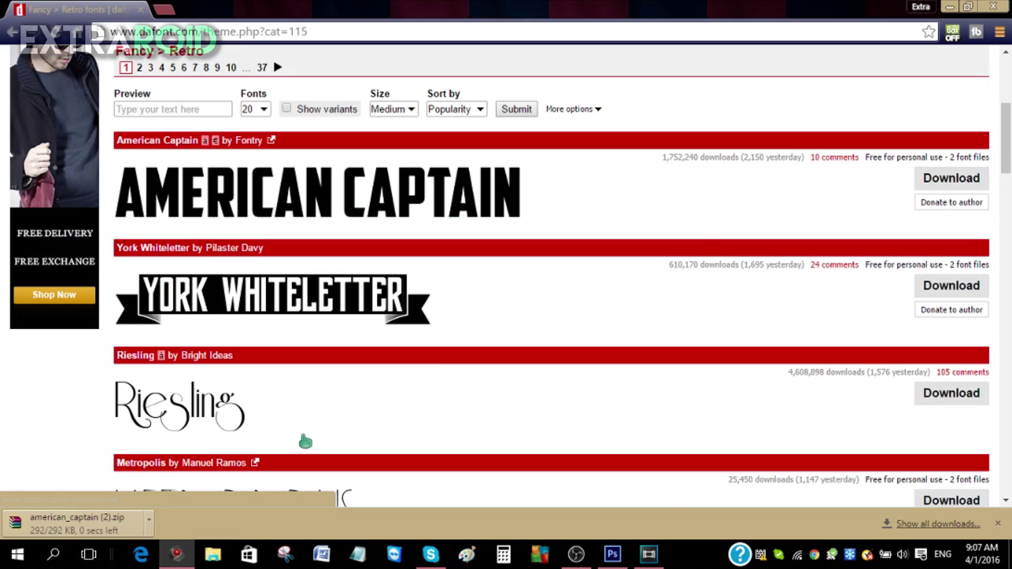
left_click(119, 520)
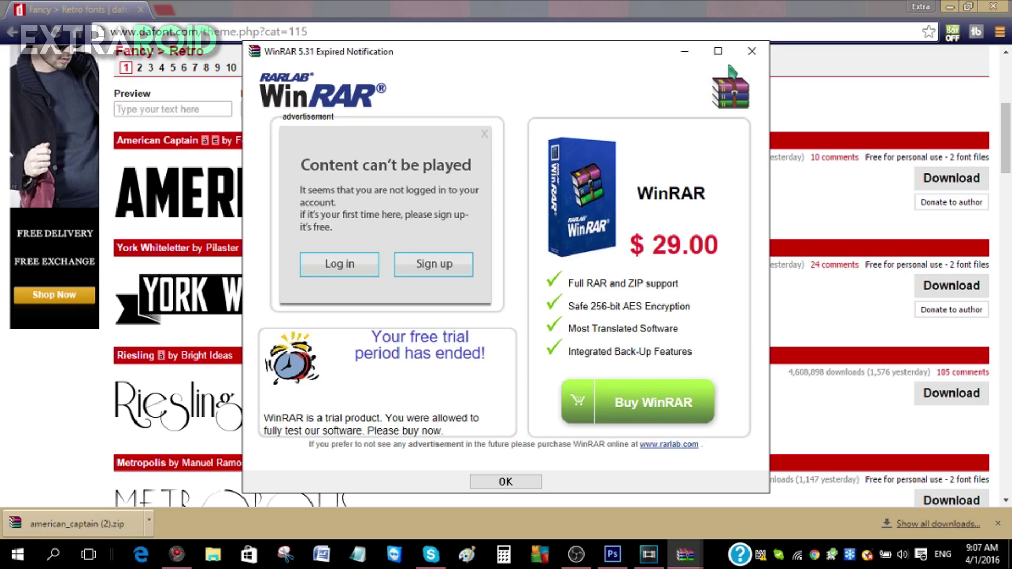
Step: Close WinRAR's Expired Notification to reveal the american_captain (2).zip font files
left_click(751, 51)
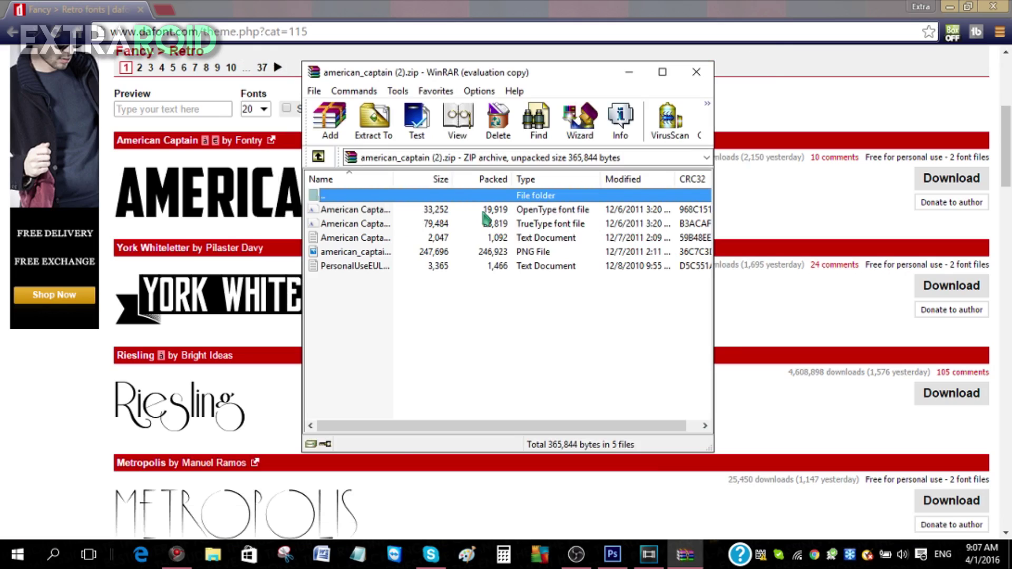
Step: Install the American Captain OpenType font, replacing the already installed copy
double_click(482, 210)
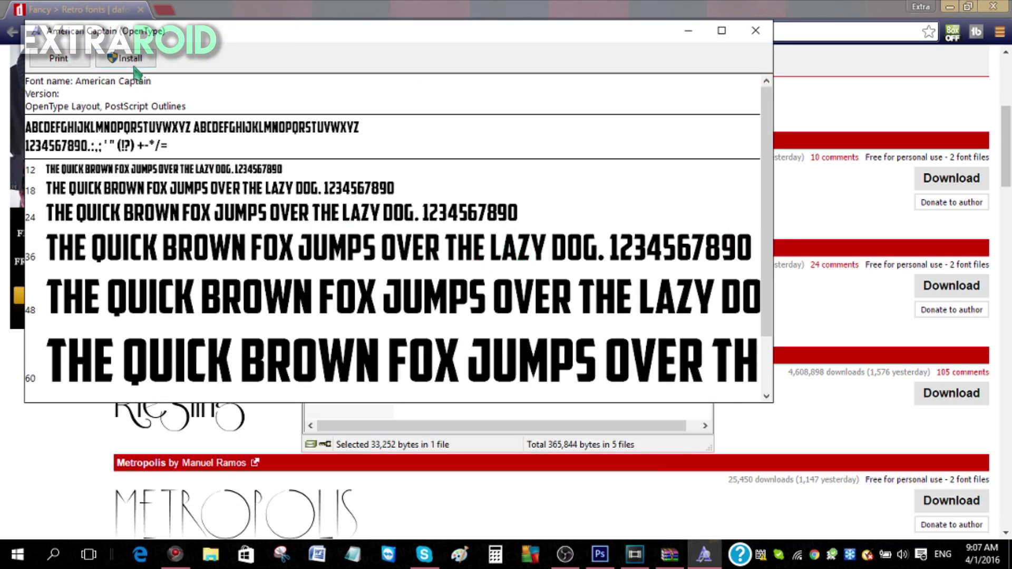
left_click(133, 61)
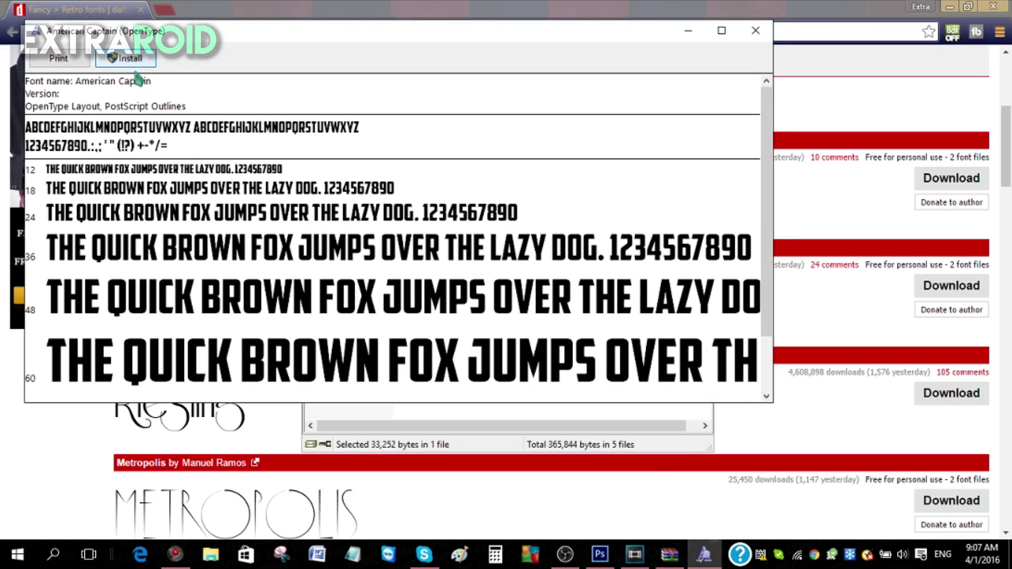
left_click(550, 286)
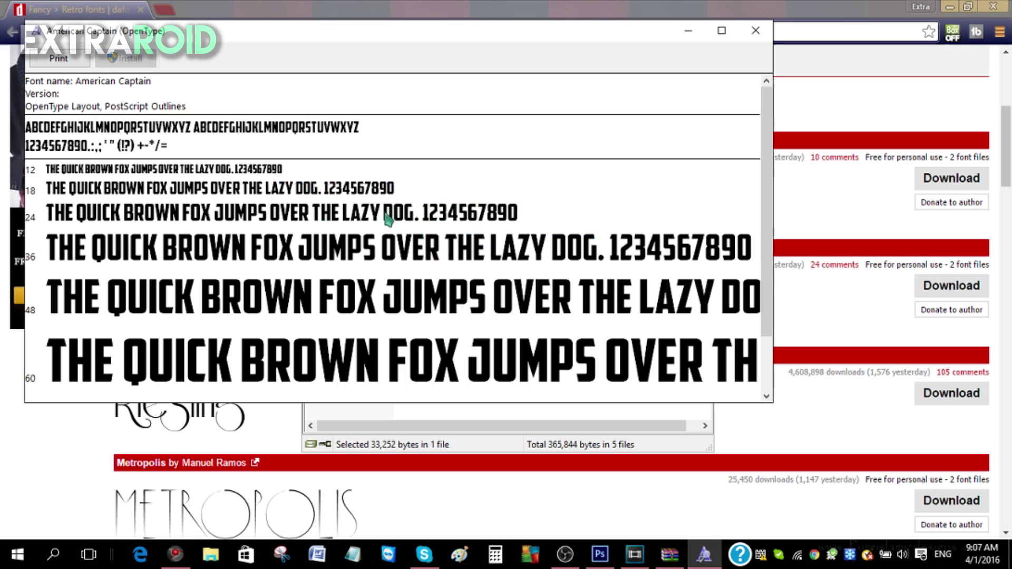
Step: Close the font viewer and WinRAR and return to the Photoshop document
left_click(755, 30)
left_click(700, 72)
left_click(601, 563)
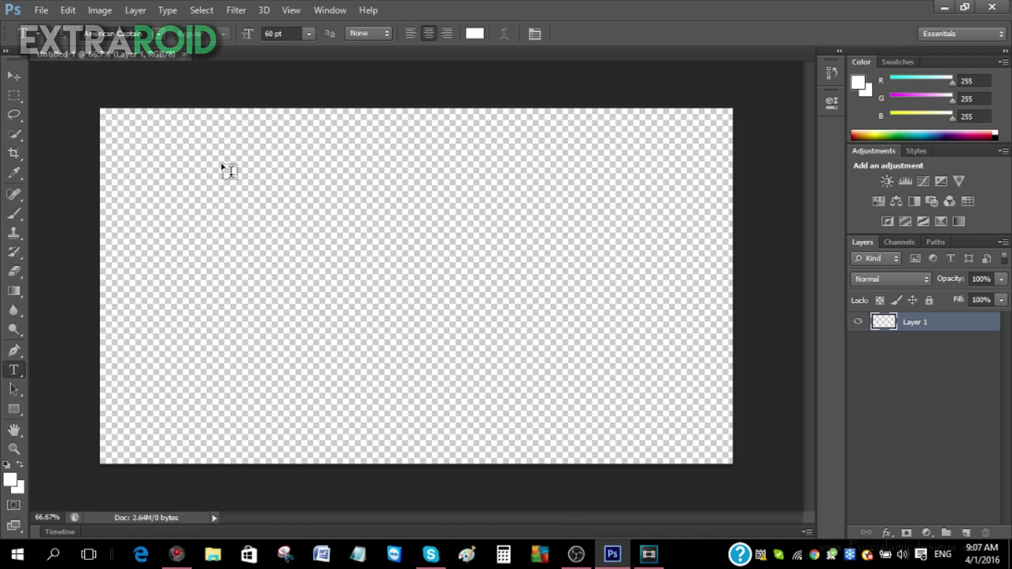
Step: Draw a text box and type EXTRAROID in the American Captain font
left_click_drag(206, 167, 574, 325)
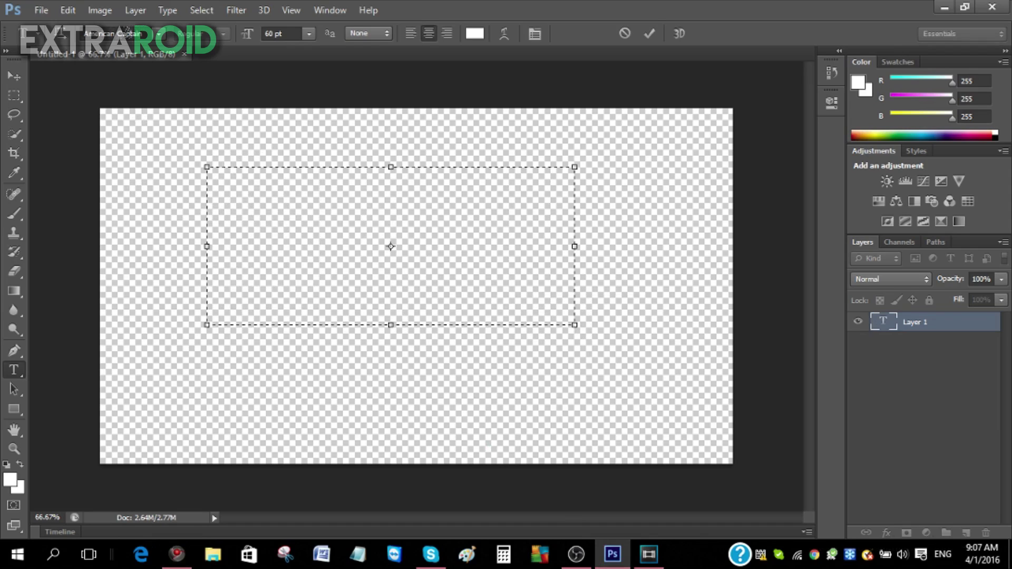
left_click(143, 32)
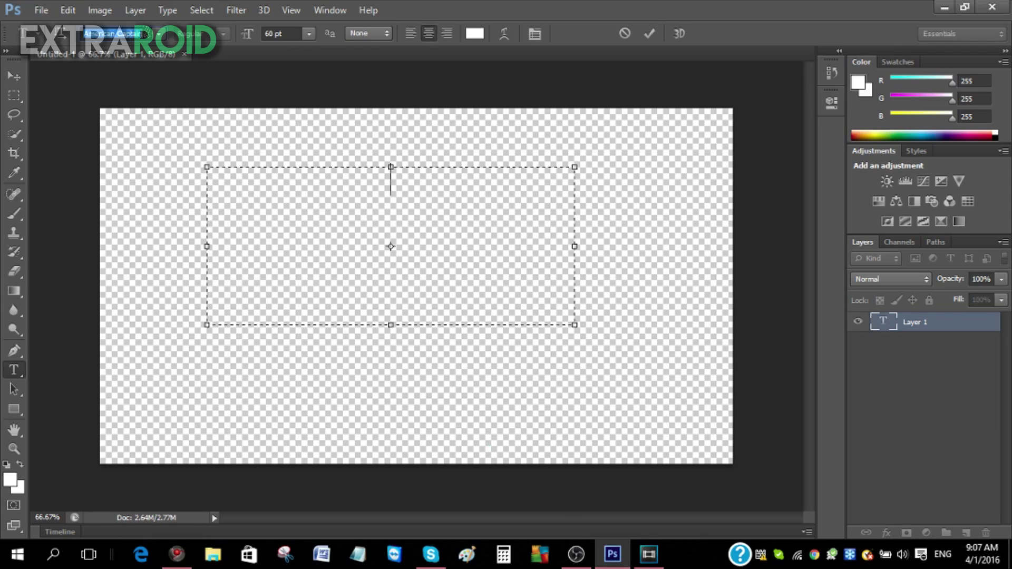
left_click(412, 186)
type("EXTRAROID")
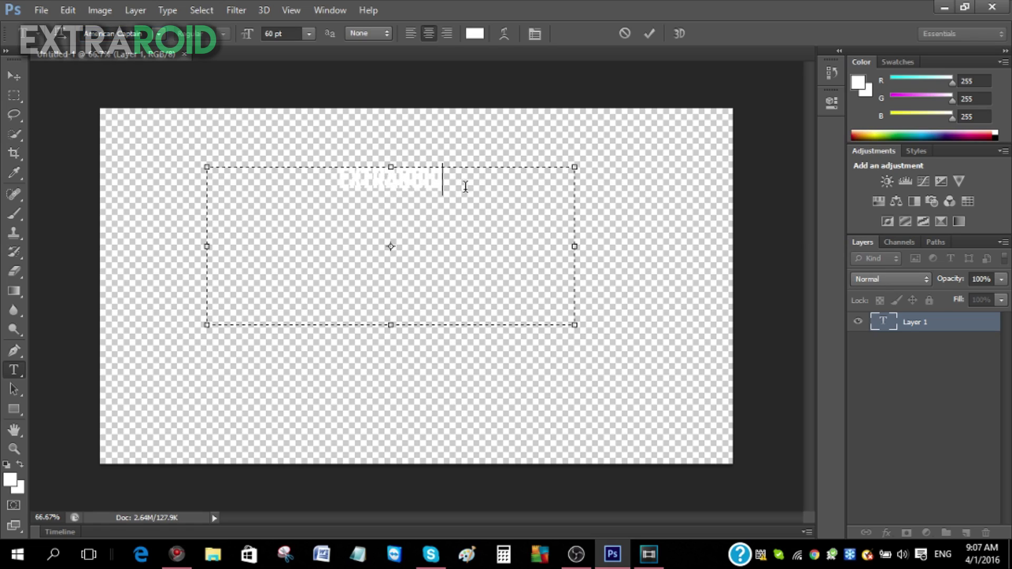
left_click_drag(465, 186, 309, 184)
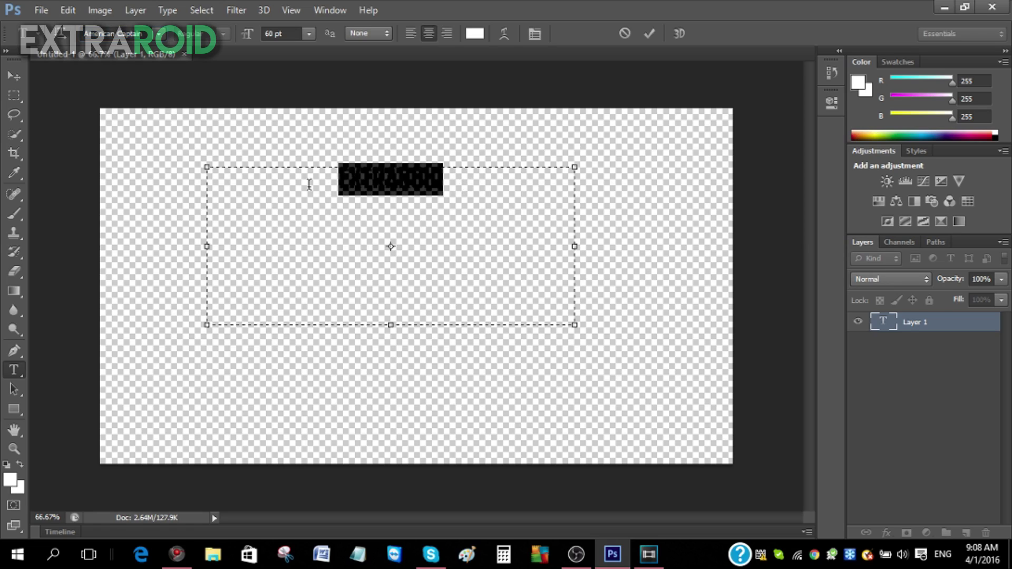
Step: Move the EXTRAROID text into the canvas's top-left corner
left_click(13, 77)
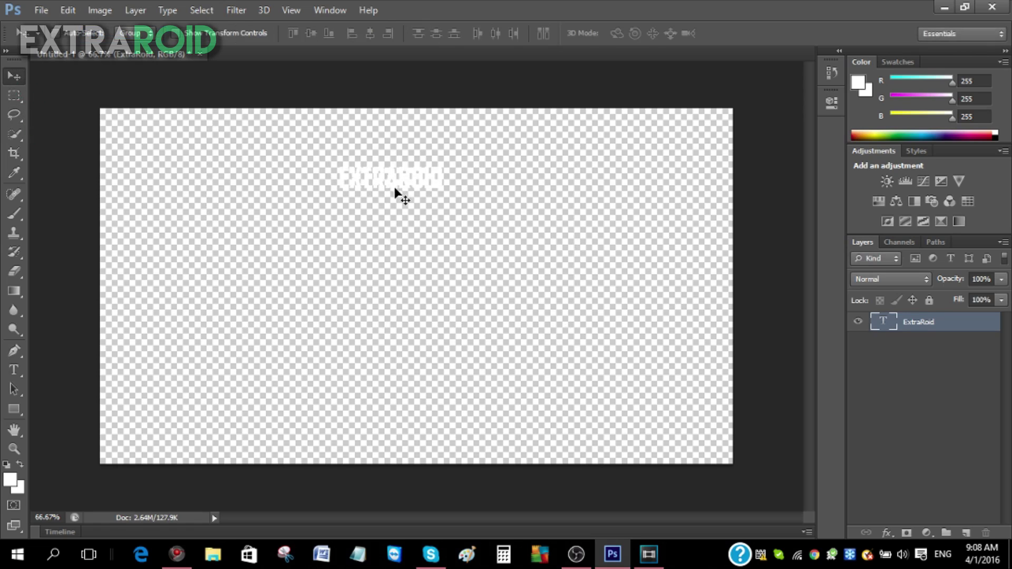
left_click_drag(395, 191, 192, 148)
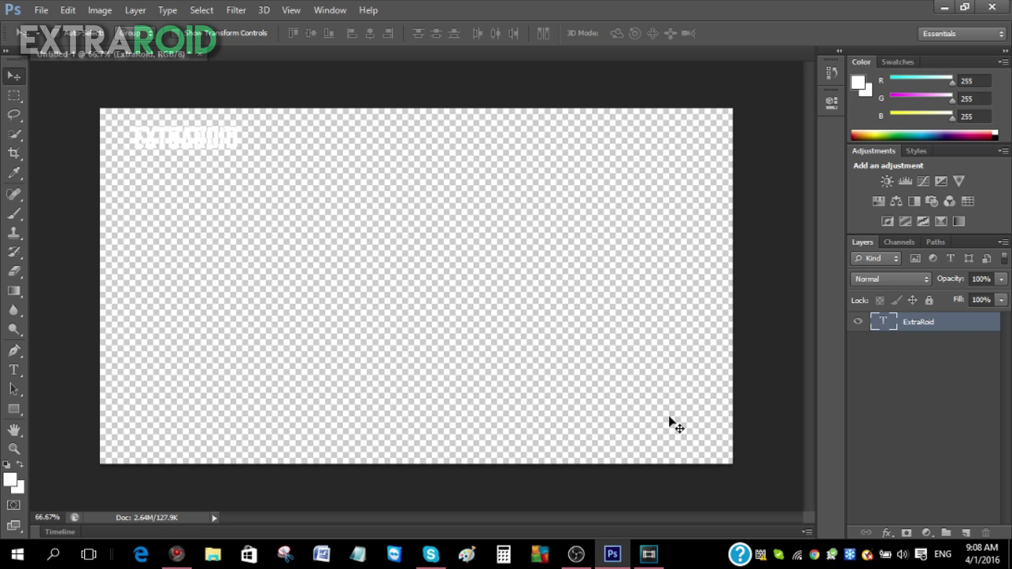
left_click_drag(224, 139, 193, 144)
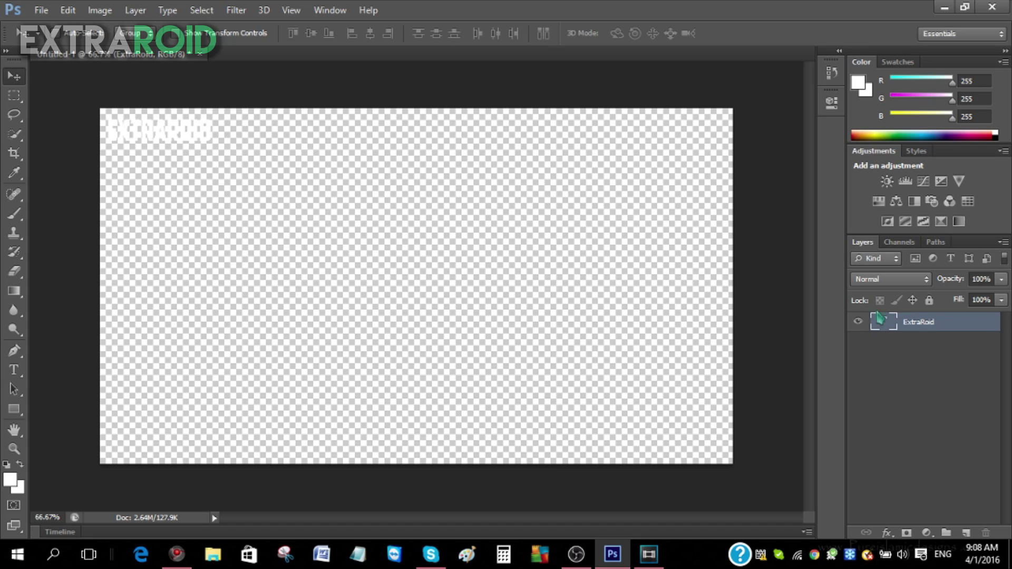
Step: Add a 5 px black Stroke to the ExtraRoid layer through Blending Options
right_click(919, 331)
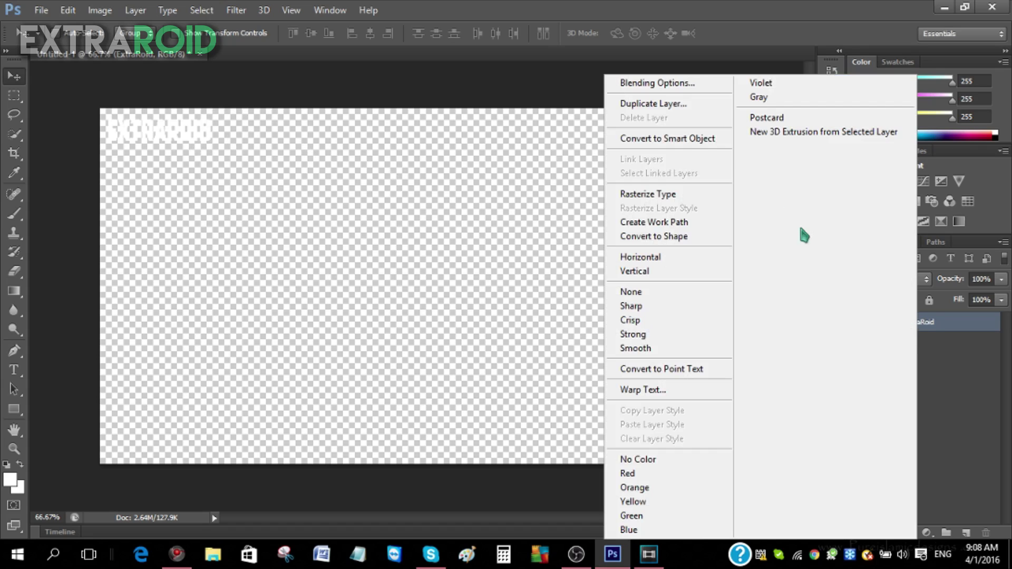
left_click(681, 95)
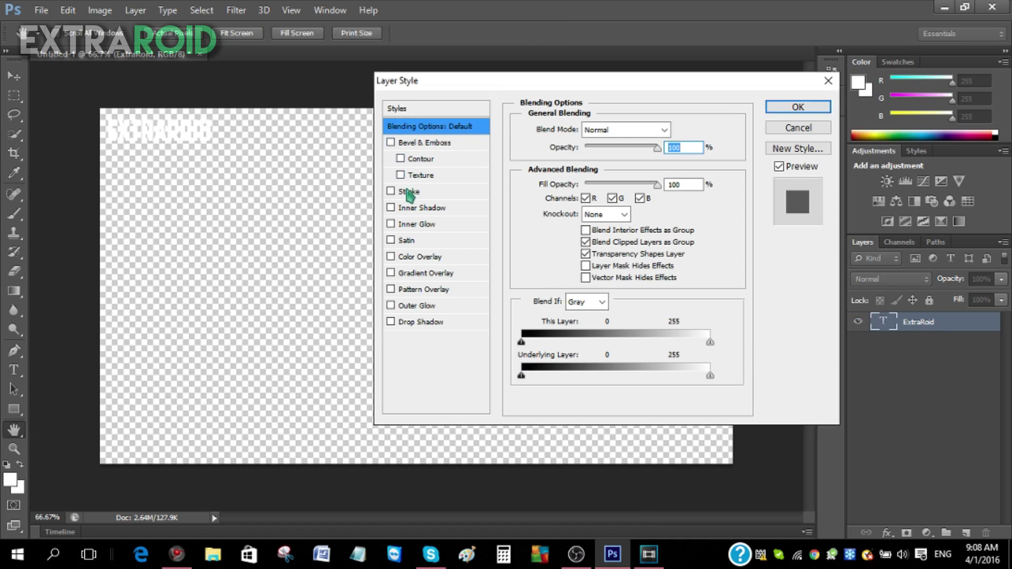
left_click(392, 192)
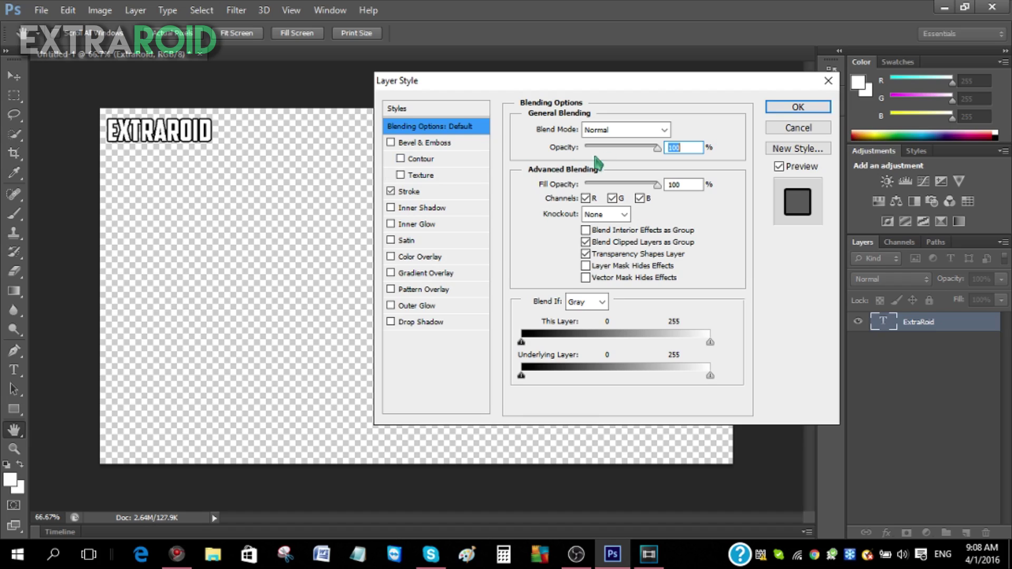
left_click(439, 192)
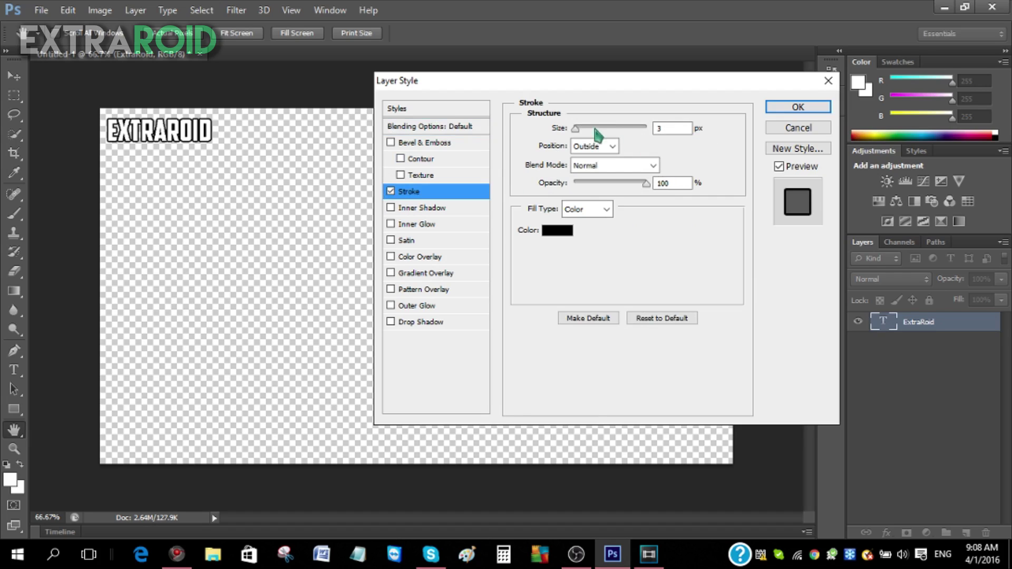
left_click_drag(576, 129, 578, 131)
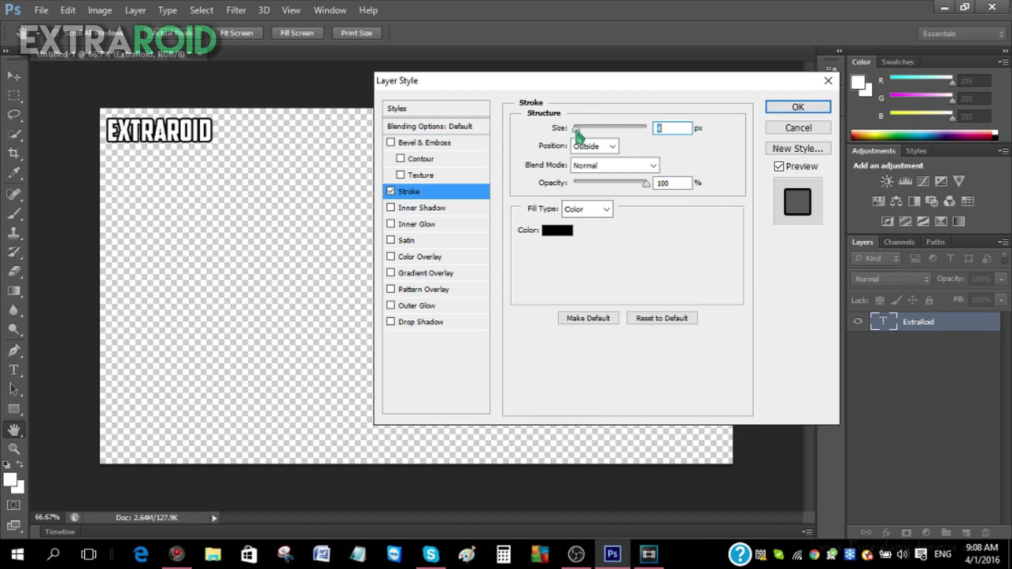
left_click(565, 240)
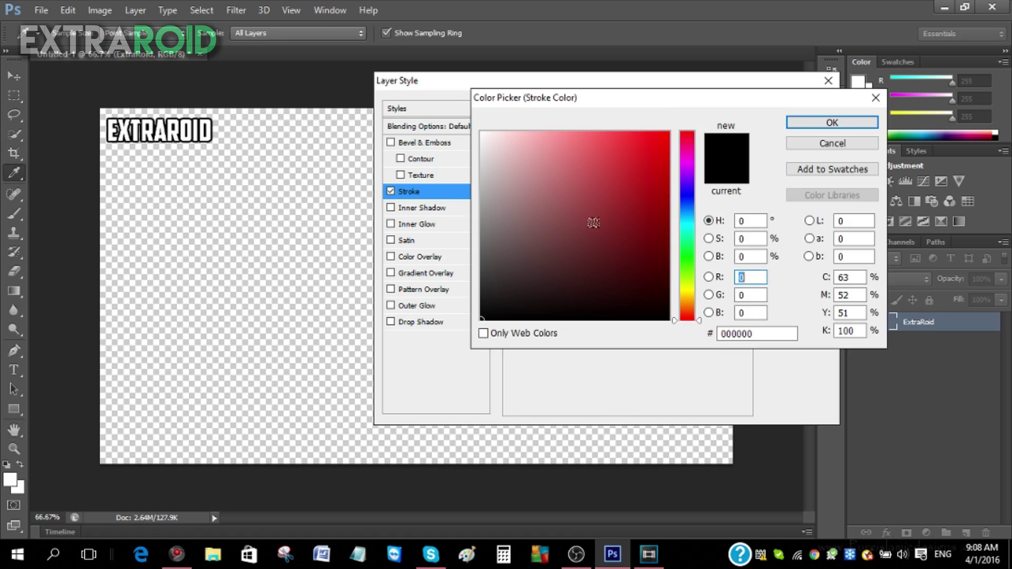
left_click(839, 124)
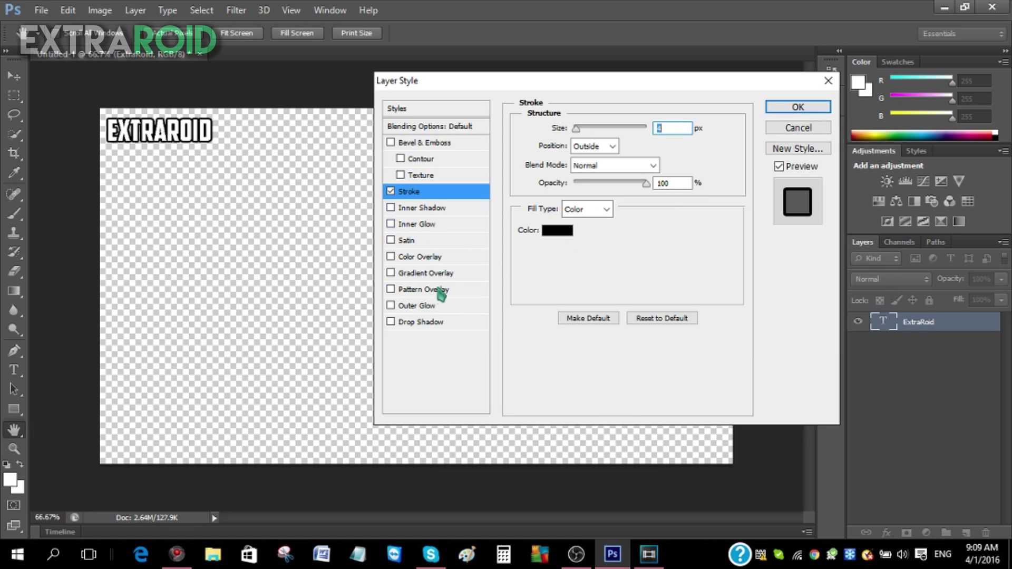
Step: Apply the blue-red-yellow preset as the text's Gradient Overlay
left_click(440, 275)
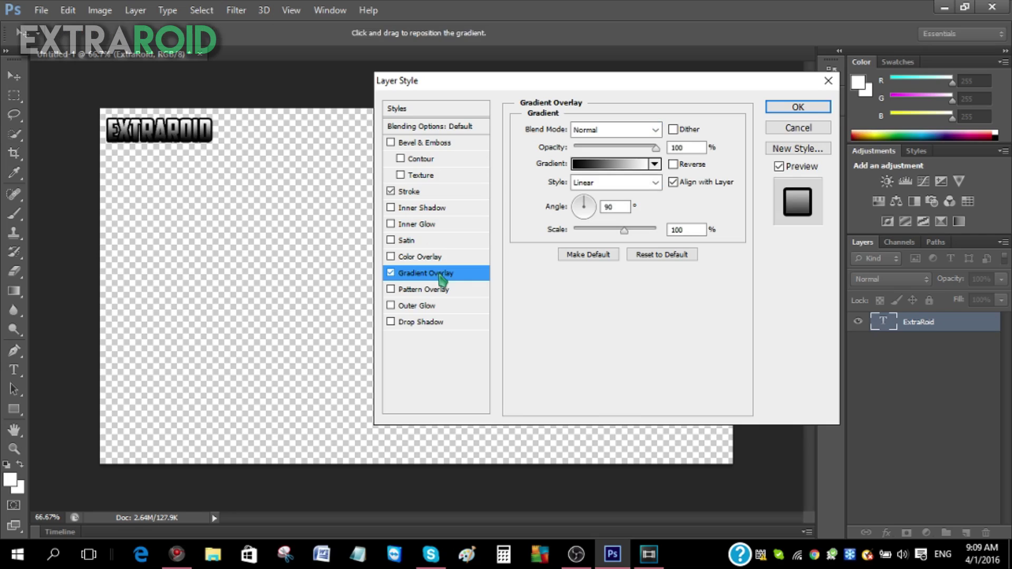
left_click(653, 164)
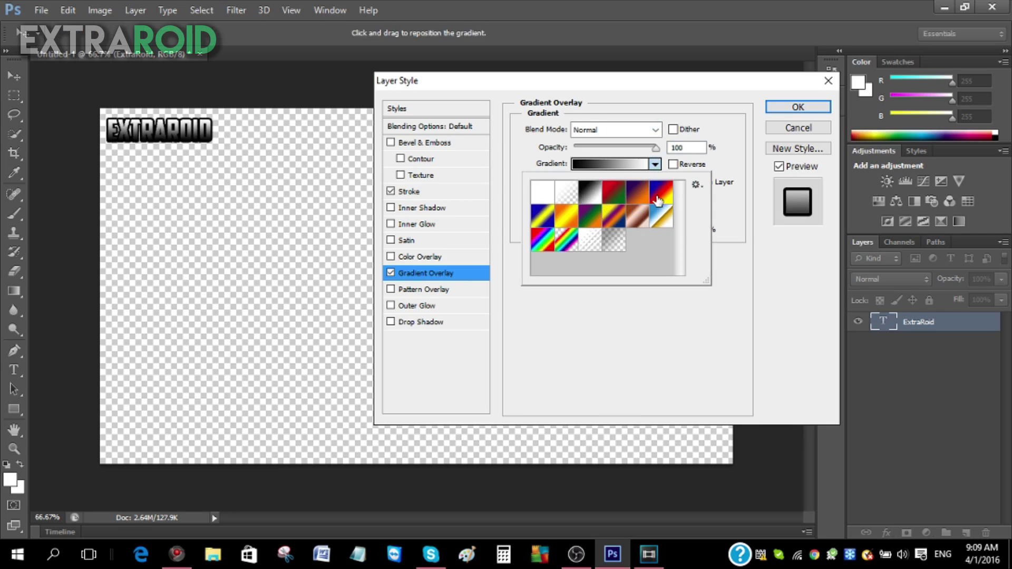
left_click(657, 200)
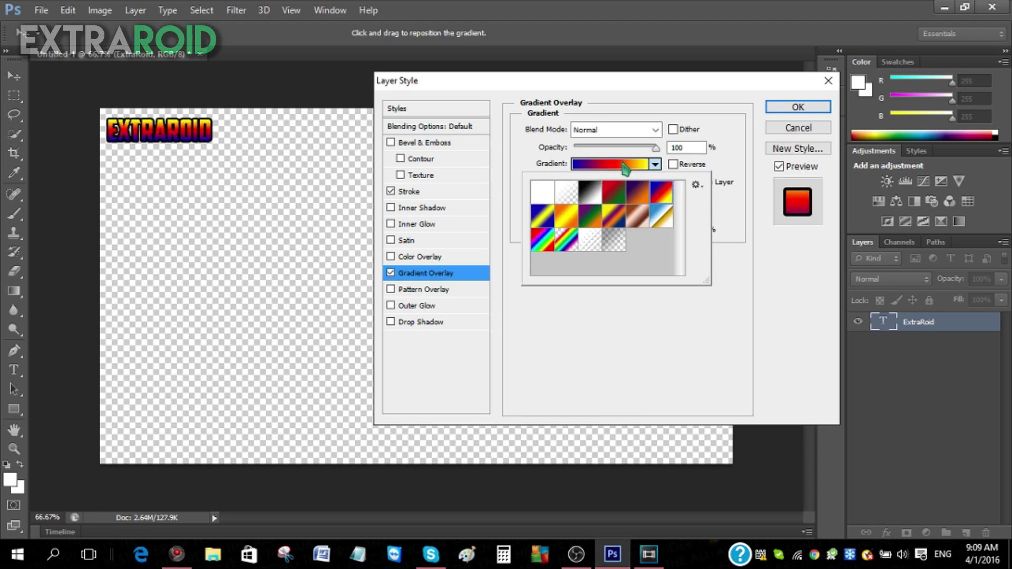
Step: In the Gradient Editor, set the left colour stop to green 2aff89
left_click(654, 164)
left_click(606, 164)
left_click(252, 359)
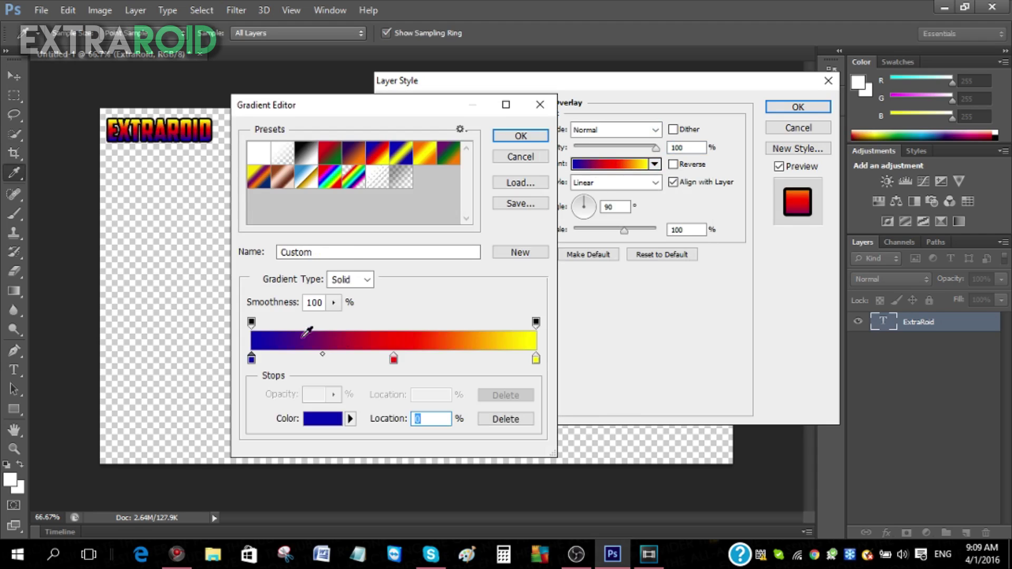
double_click(252, 359)
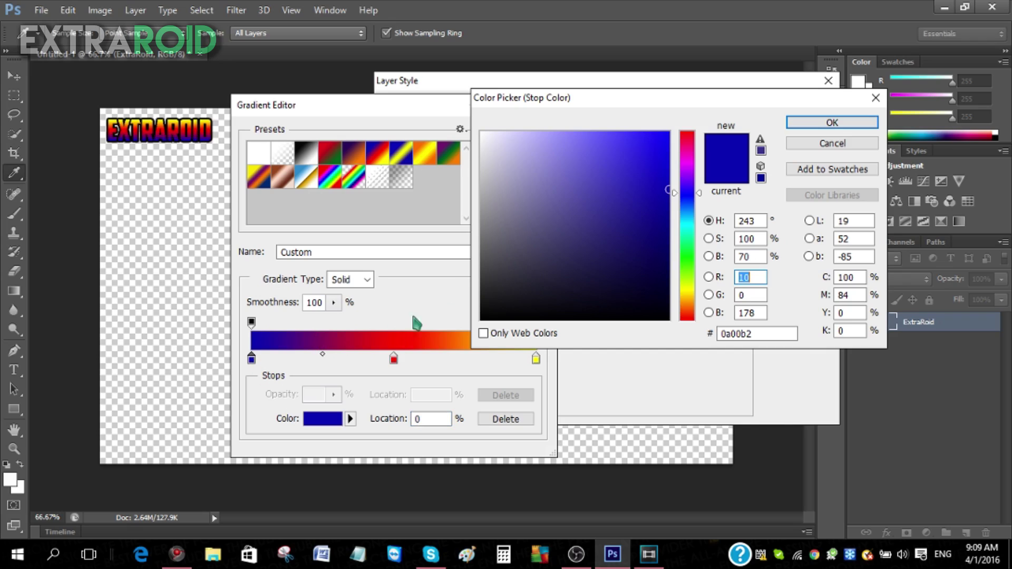
left_click(691, 243)
mouse_move(661, 162)
left_mouse_down()
mouse_move(652, 128)
mouse_move(638, 132)
left_mouse_up()
key("ctrl+c")
left_click(767, 333)
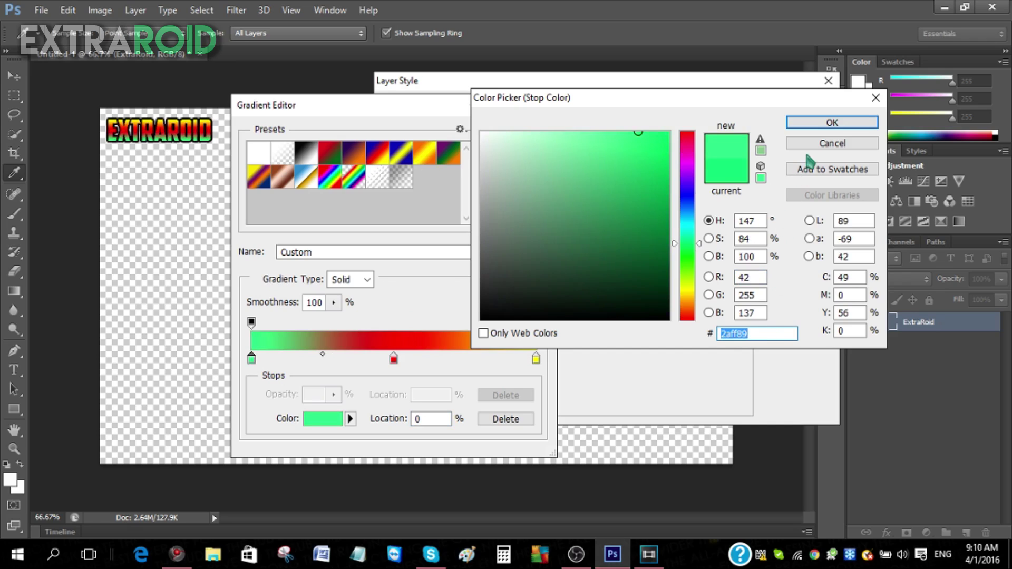
left_click(815, 126)
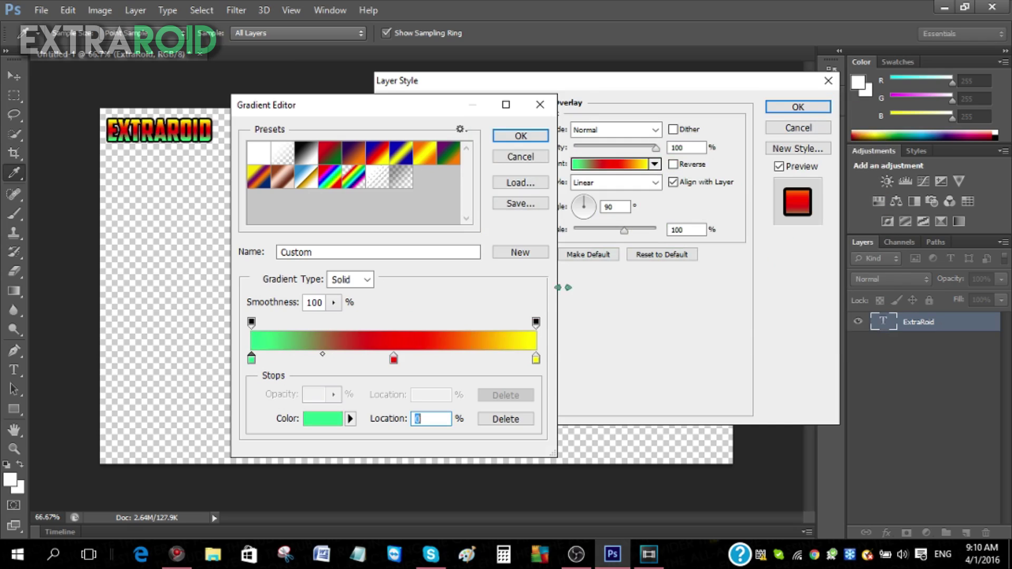
Step: Paste the same green into the right and middle stops, lightening the middle one
left_click(535, 359)
double_click(536, 360)
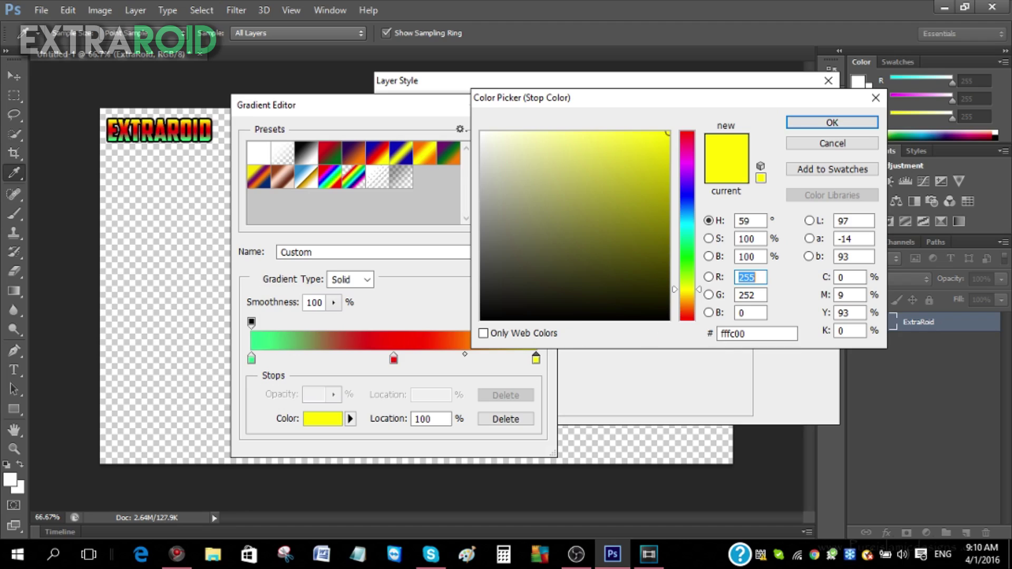
left_click(717, 337)
type("2afa89")
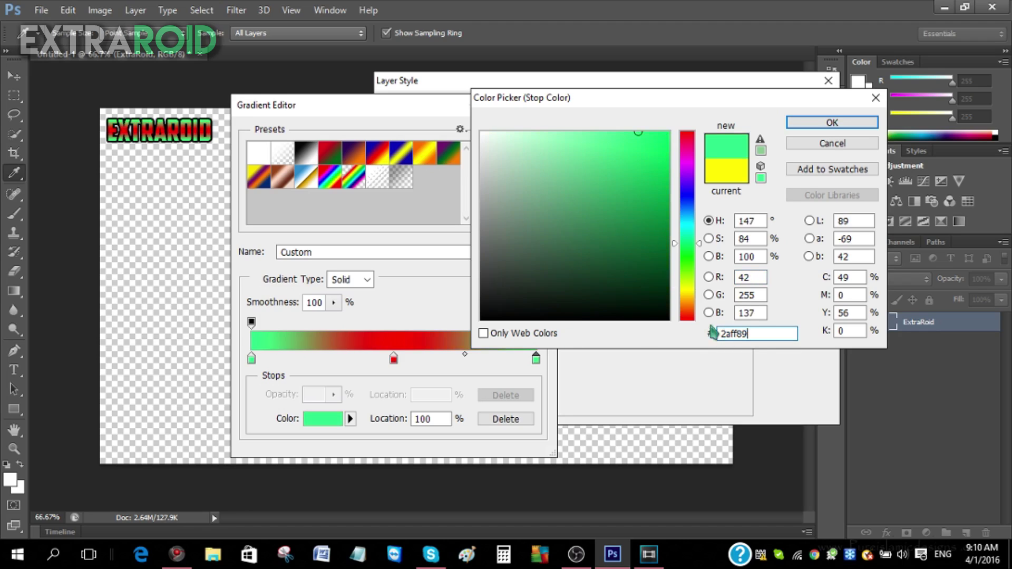
left_click(831, 122)
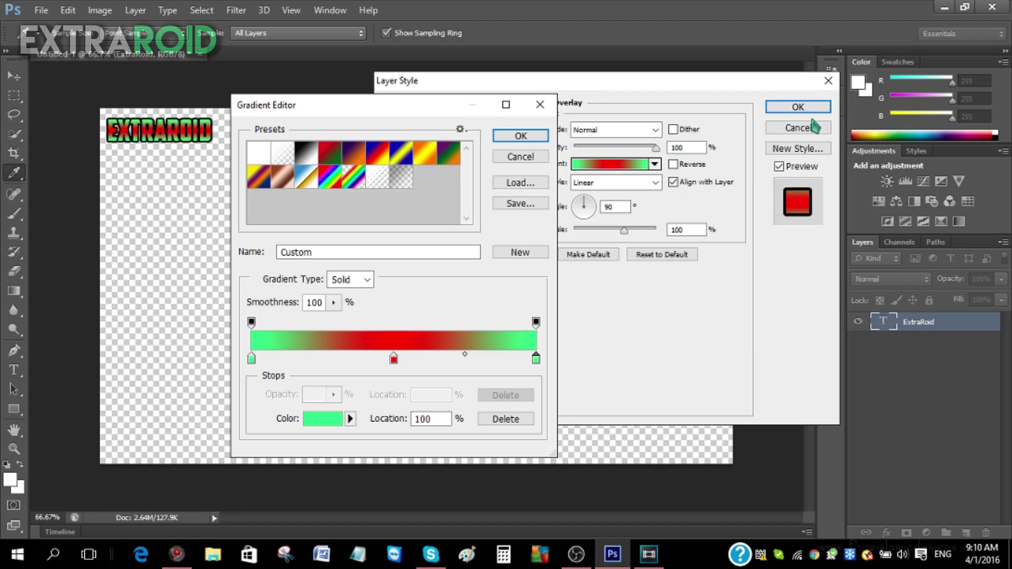
double_click(393, 360)
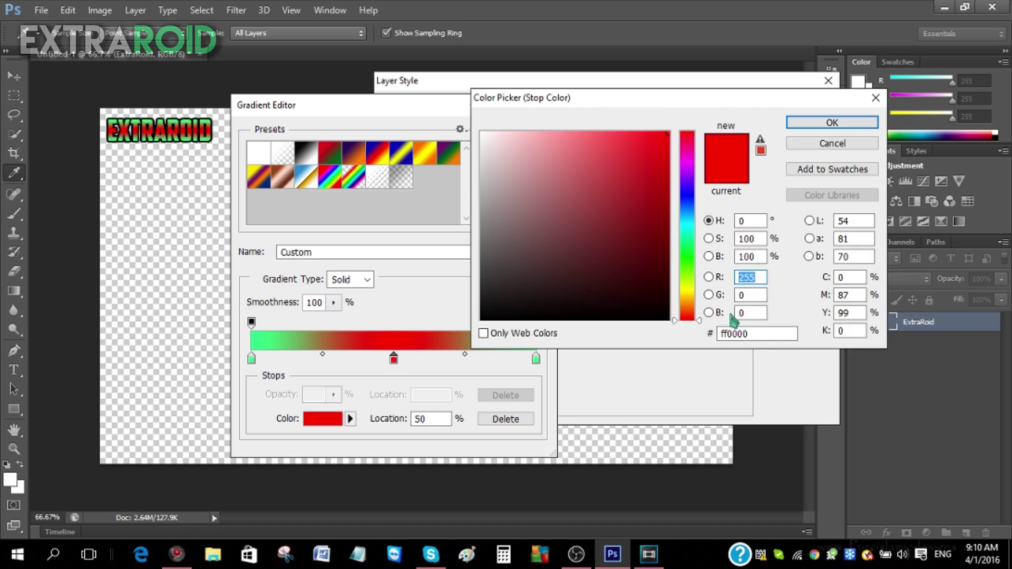
left_click(735, 333)
key("ctrl+v")
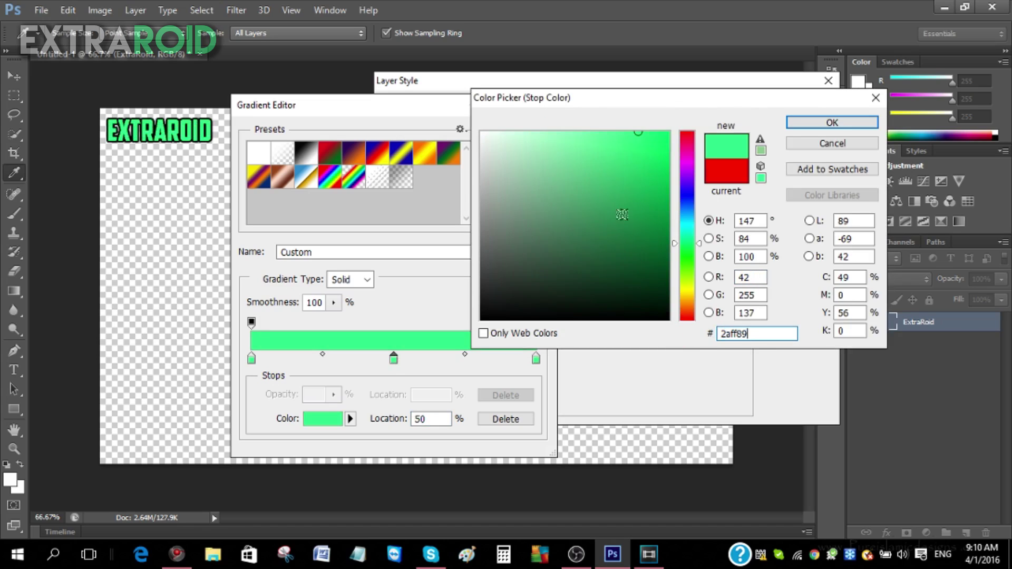
left_click_drag(635, 139, 569, 142)
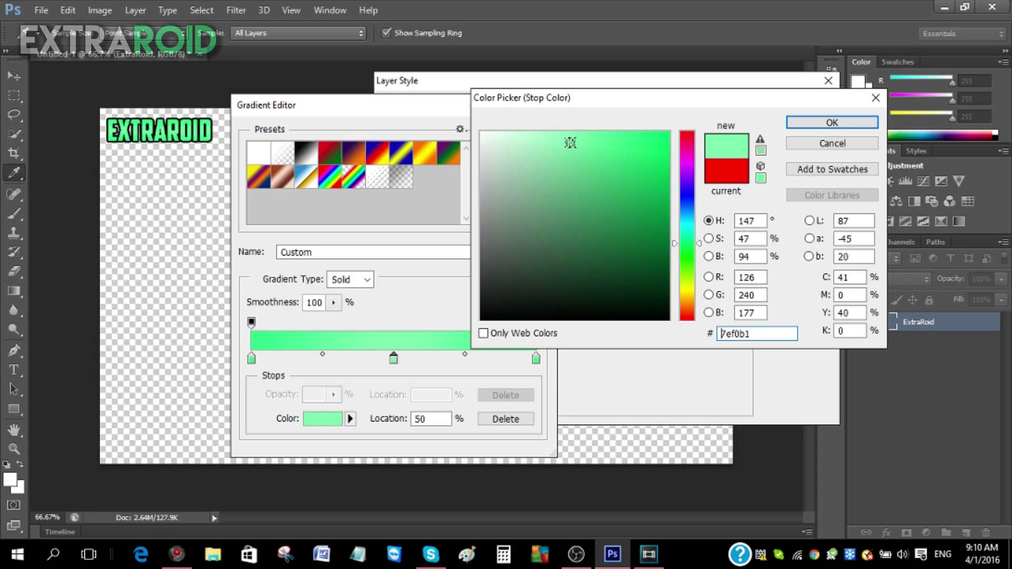
left_click(863, 126)
Step: Confirm the green gradient and apply the Stroke and Gradient Overlay effects to ExtraRoid
left_click(536, 139)
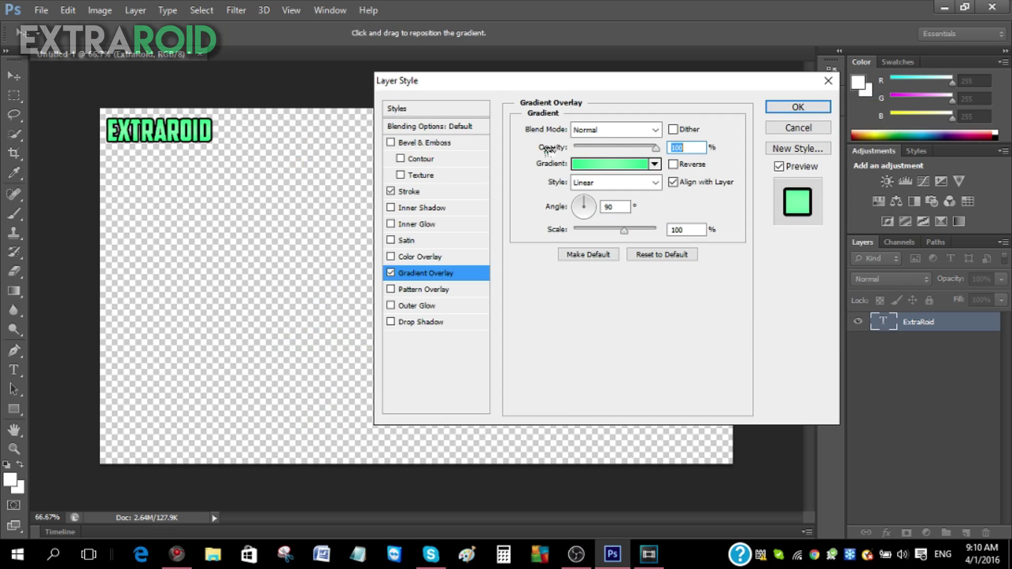
left_click(421, 306)
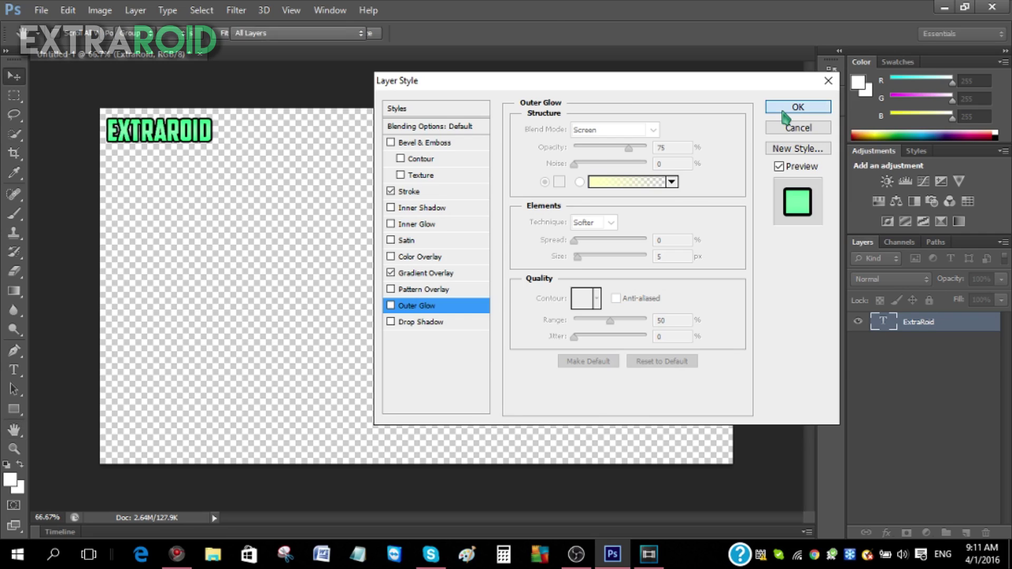
left_click(797, 107)
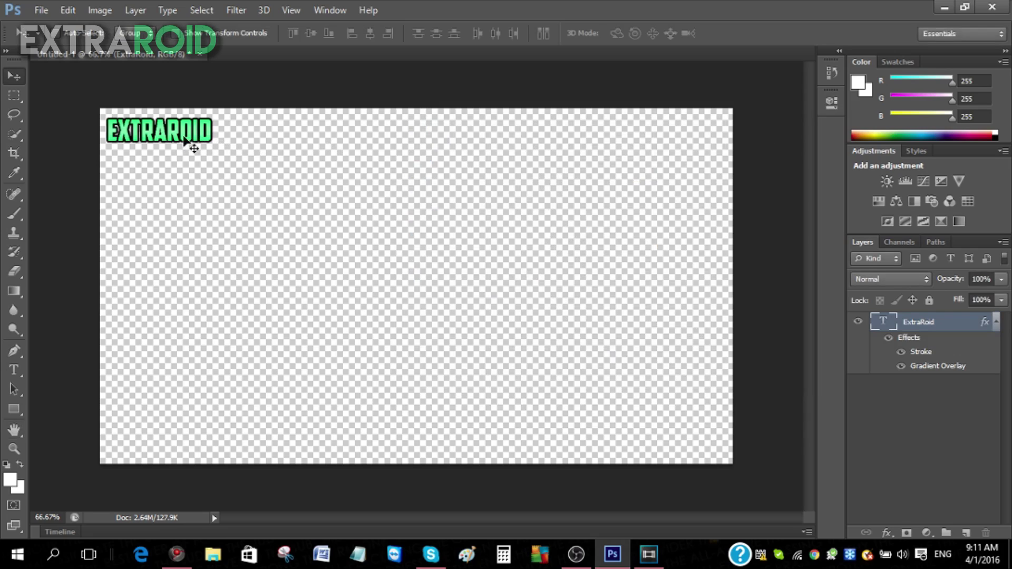
Step: Shift the EXTRAROID text slightly right and set the layer's Opacity to 75%
left_click_drag(186, 139, 187, 138)
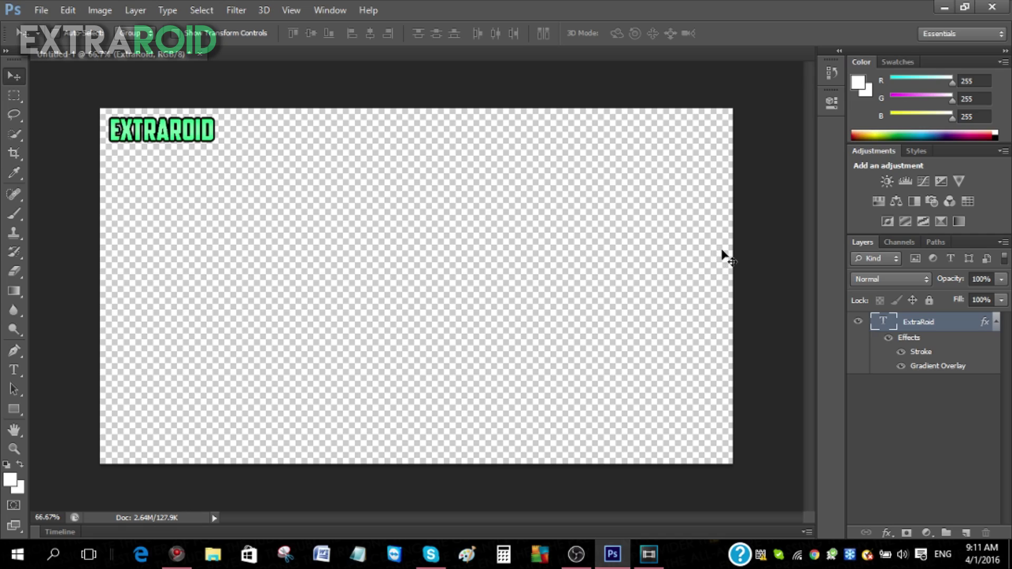
left_click(983, 279)
type("60")
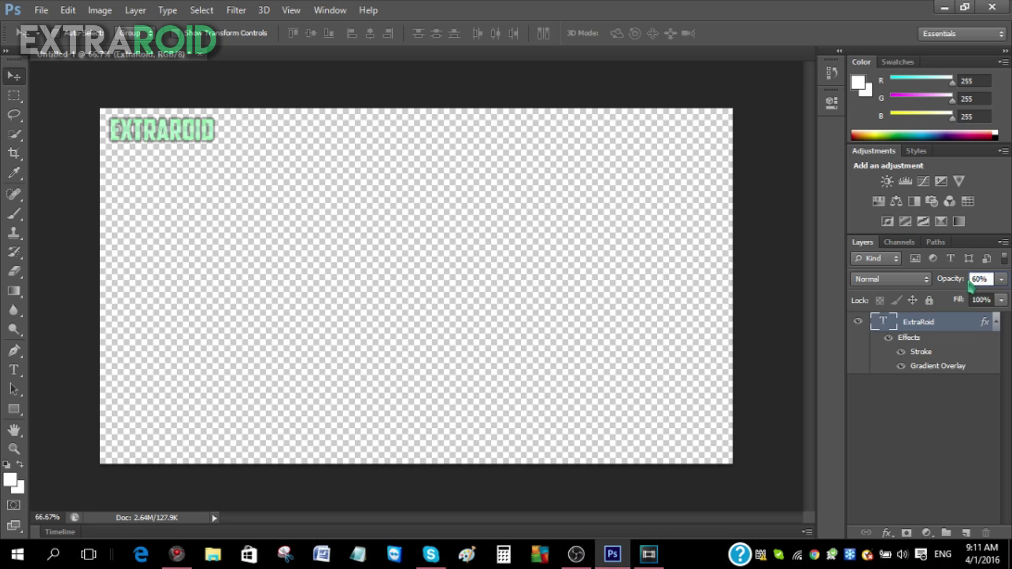
key("BackSpace")
key("BackSpace")
type("68")
key("BackSpace")
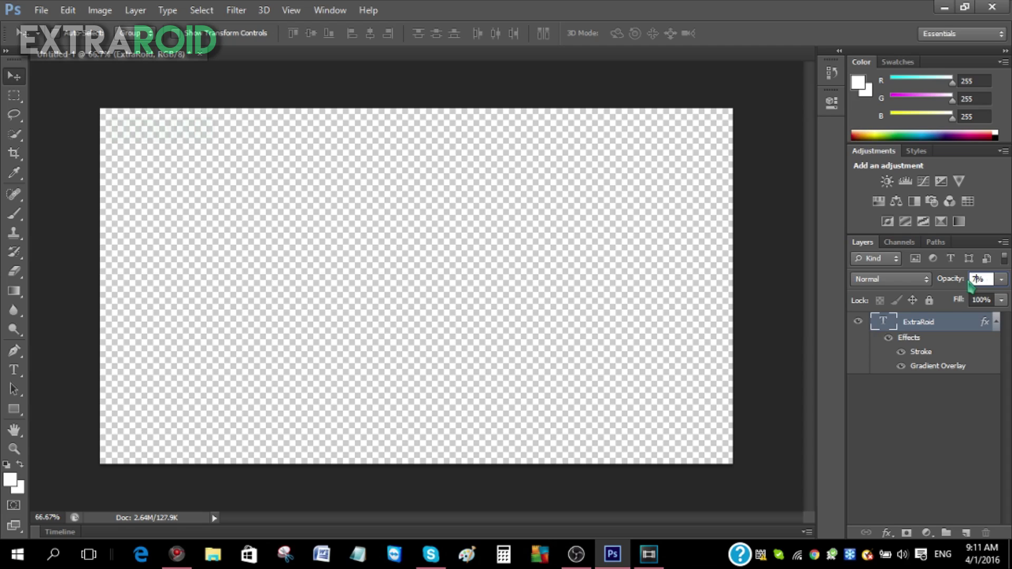
type("5")
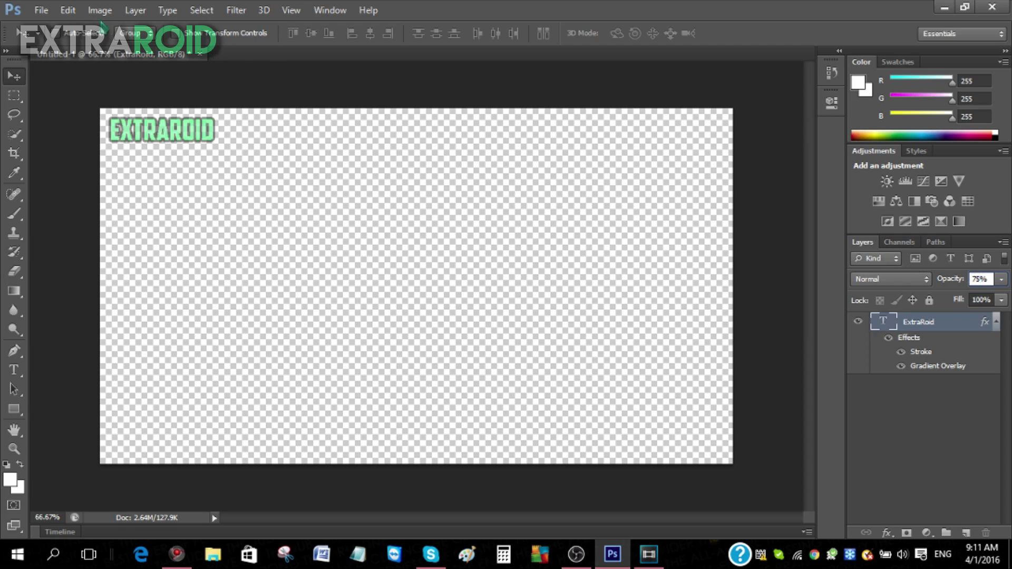
left_click(41, 10)
Step: Save the image as 'Watermark' in the PICs folder with PNG chosen as the format
left_click(72, 192)
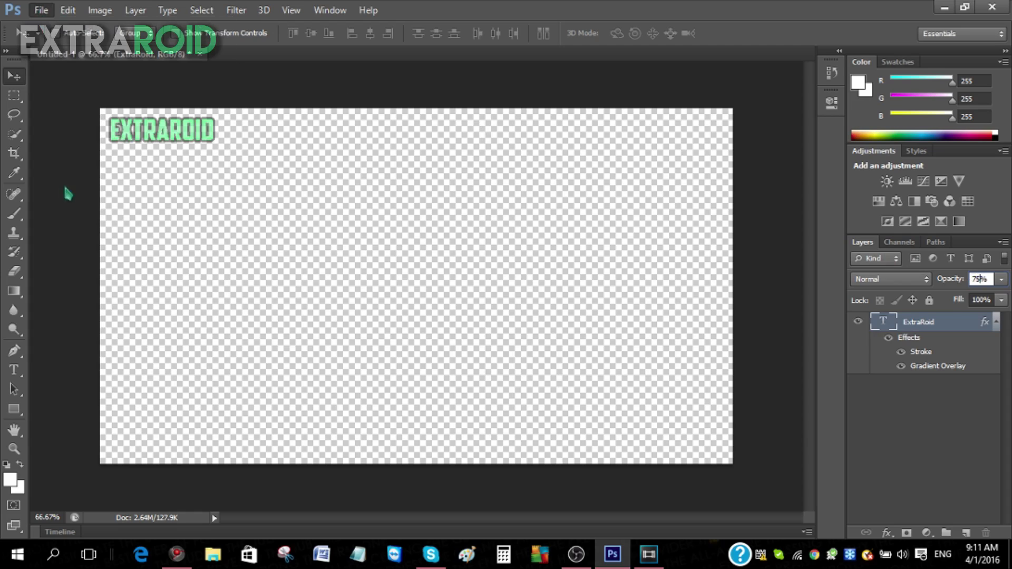
double_click(445, 264)
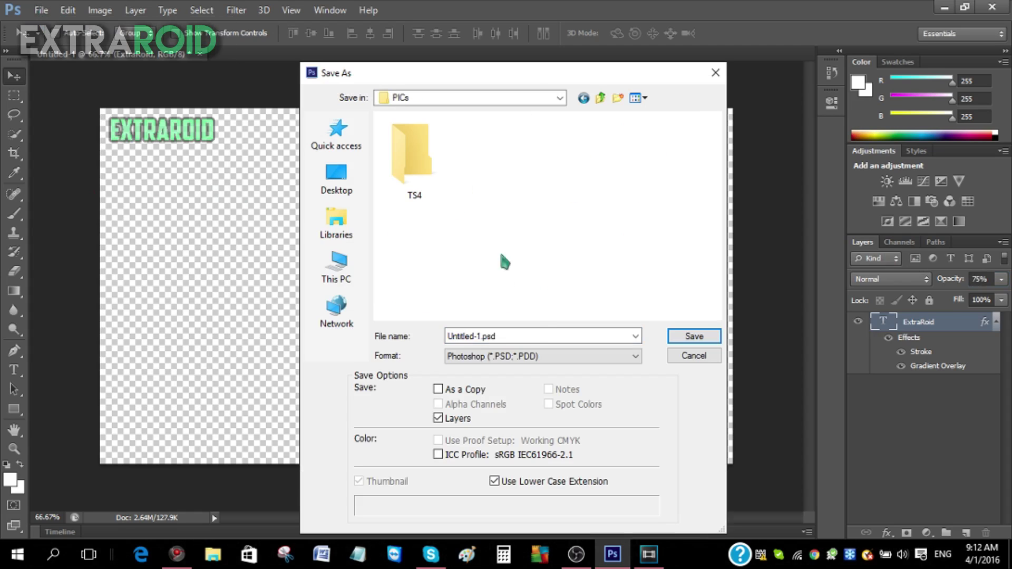
double_click(529, 331)
type("Wa")
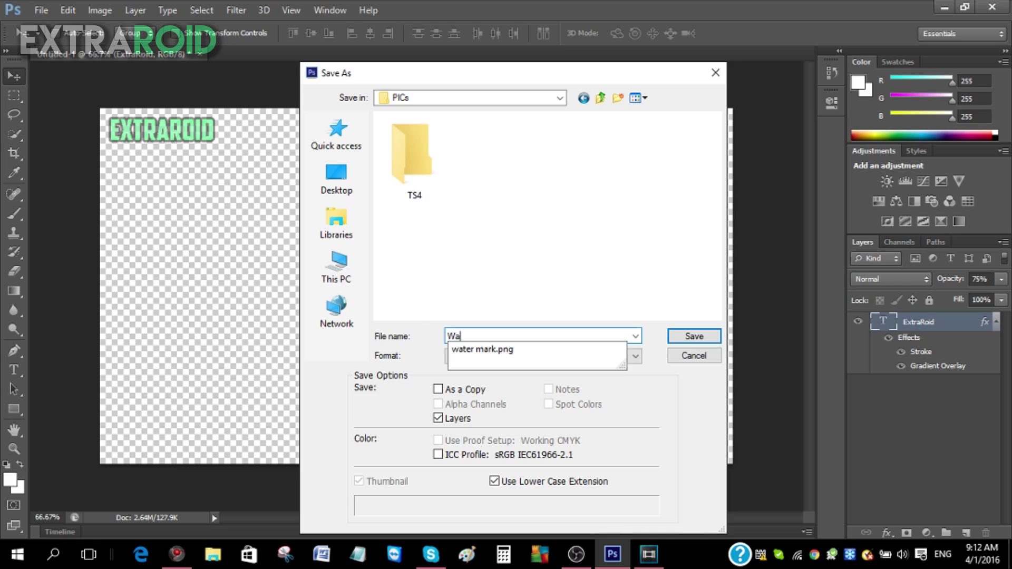
type("terma")
left_click(527, 357)
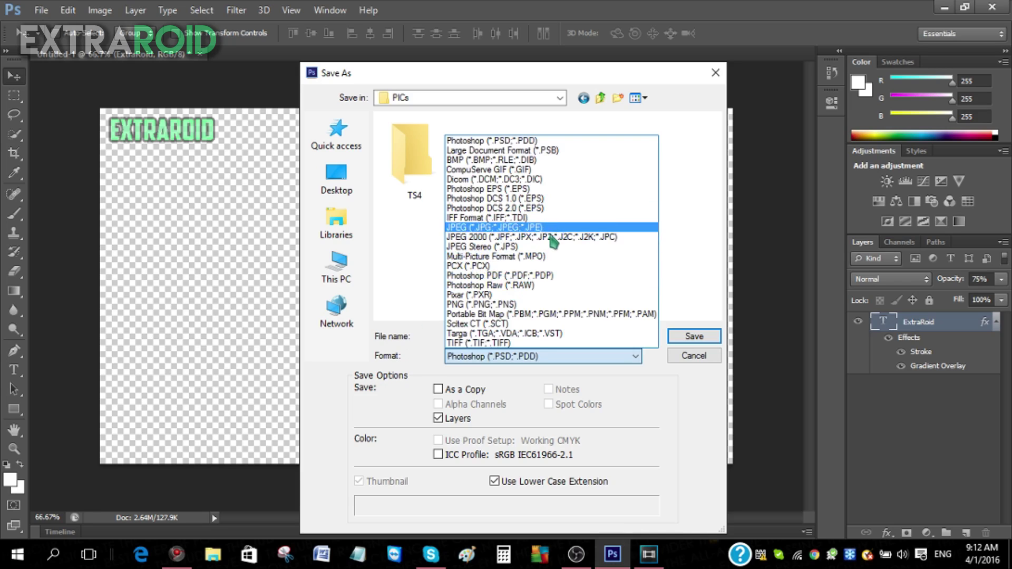
left_click(519, 305)
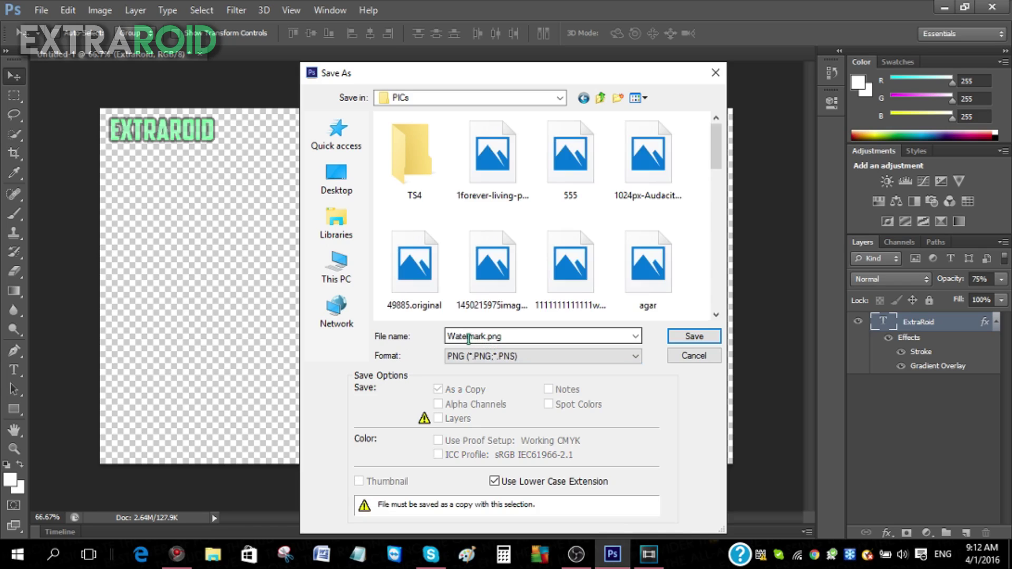
Step: Save Watermark.png, import it into Vegas Pro's project media, and place the Black Ops 3 clip on the timeline
left_click(692, 338)
left_click(649, 553)
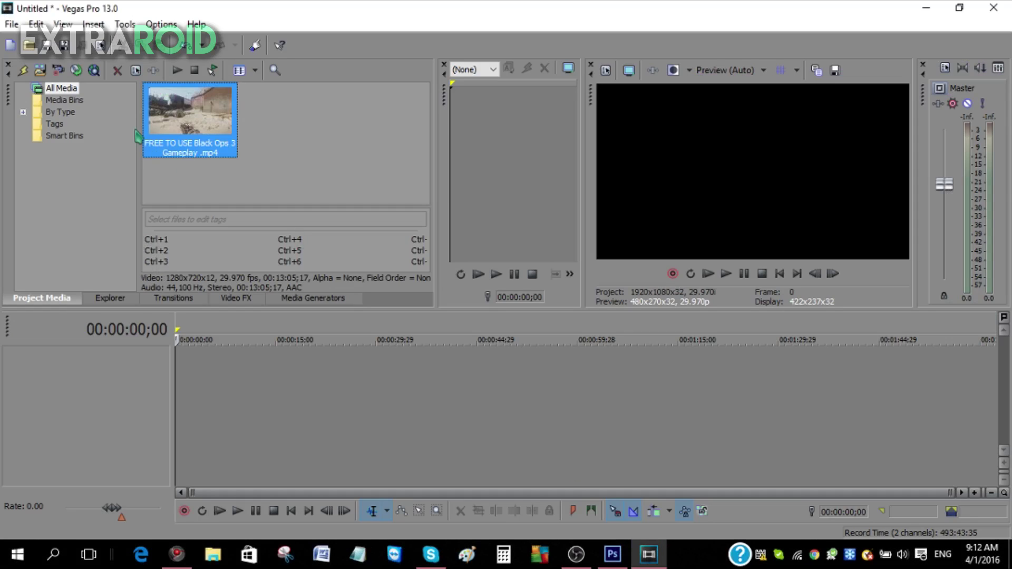
left_click(12, 24)
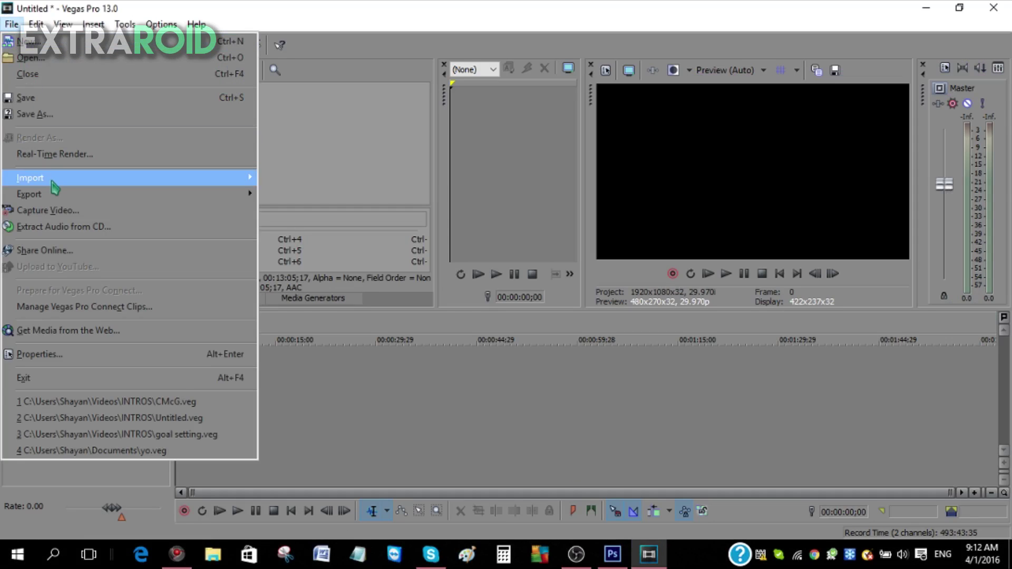
mouse_move(158, 178)
left_click(356, 182)
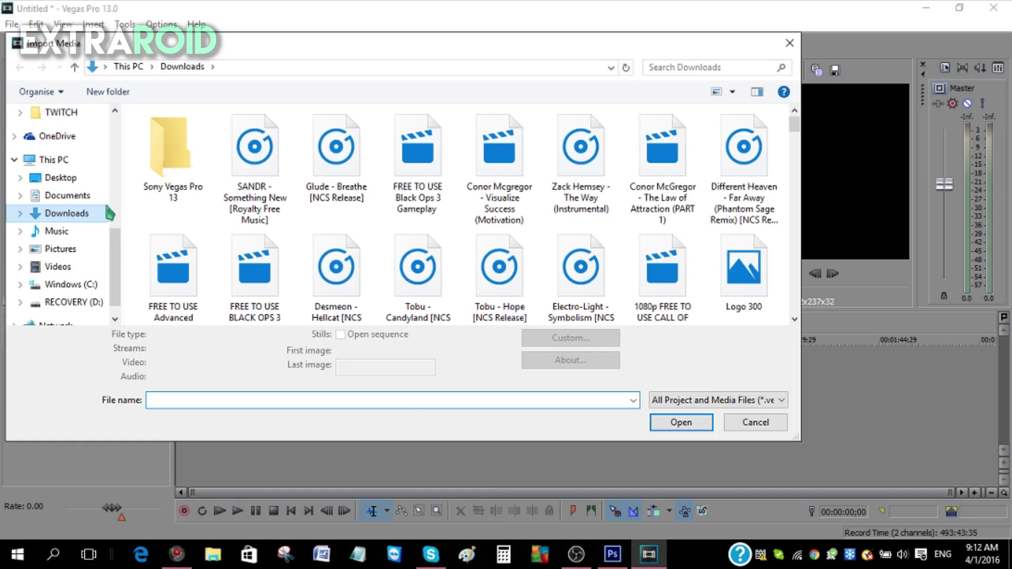
scroll(73, 177, "up", 5)
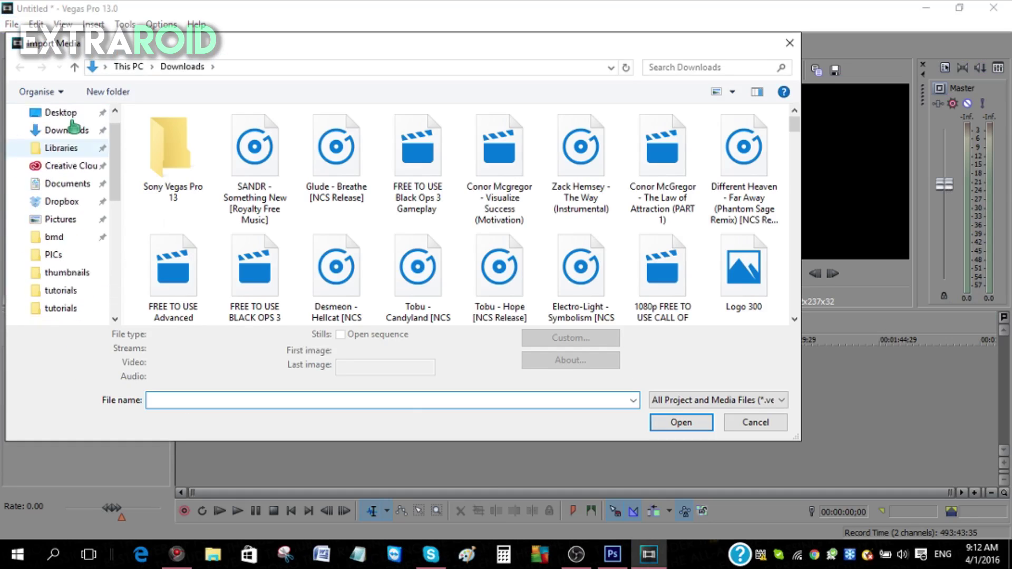
left_click(73, 126)
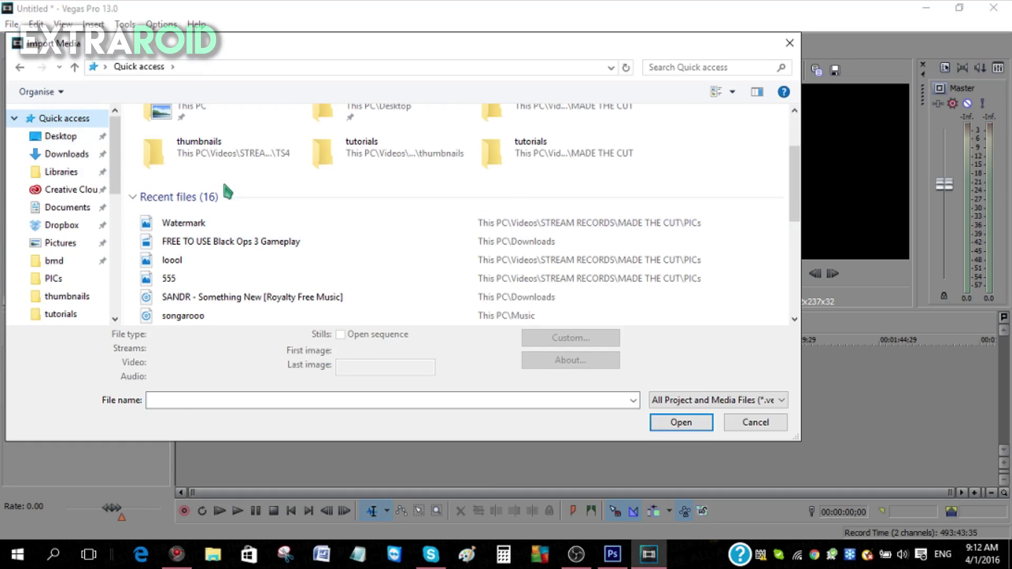
double_click(219, 227)
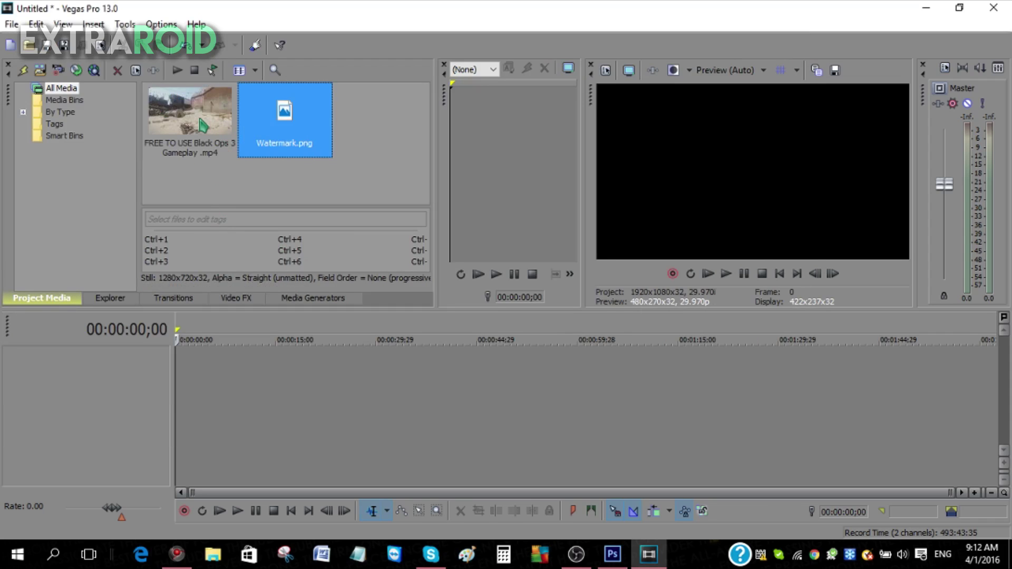
left_click_drag(202, 127, 198, 364)
Step: Insert a top video track, lay Watermark.png across it, and drop its opacity to about 37%
right_click(150, 379)
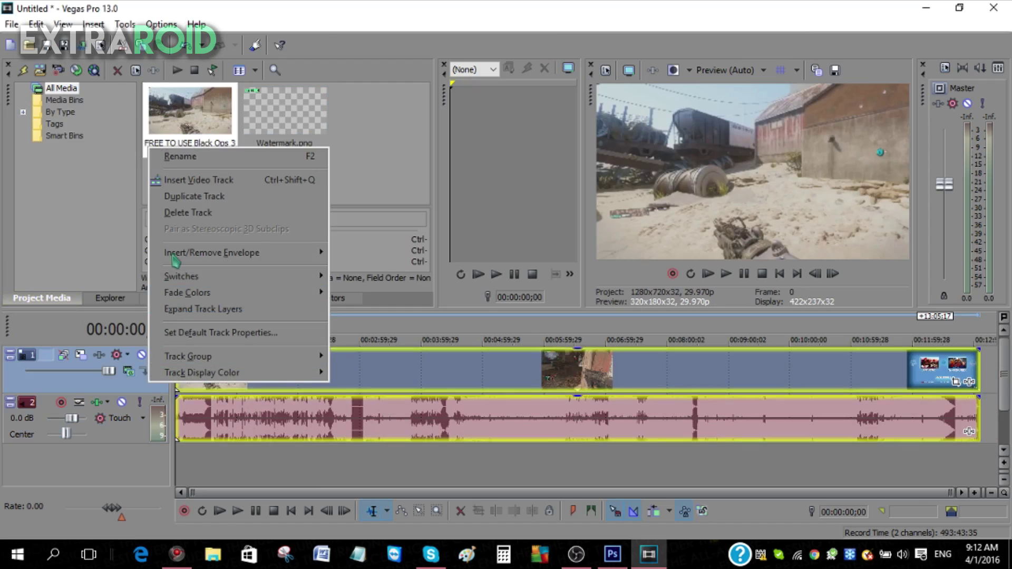
left_click(186, 182)
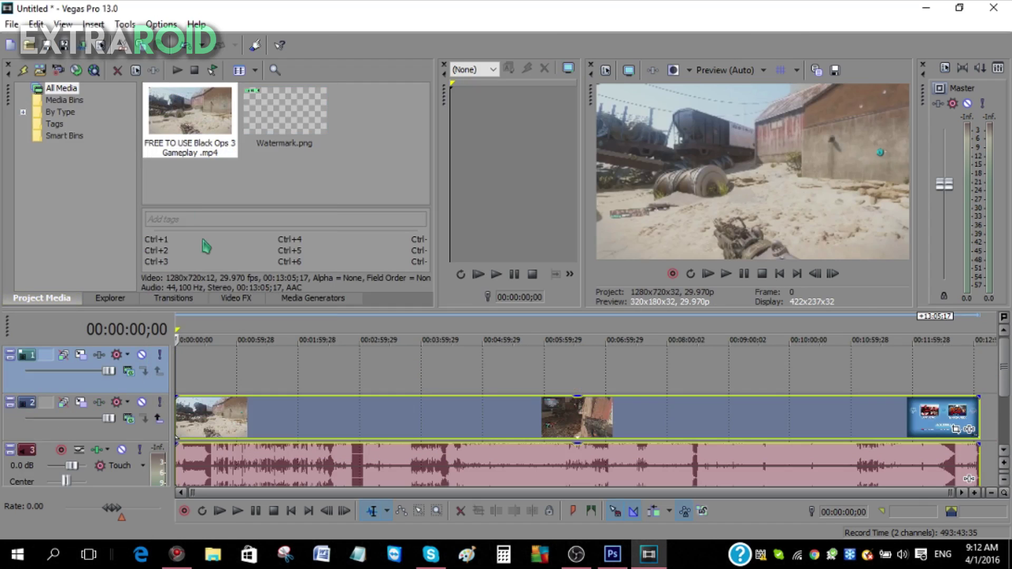
left_click_drag(279, 126, 978, 361)
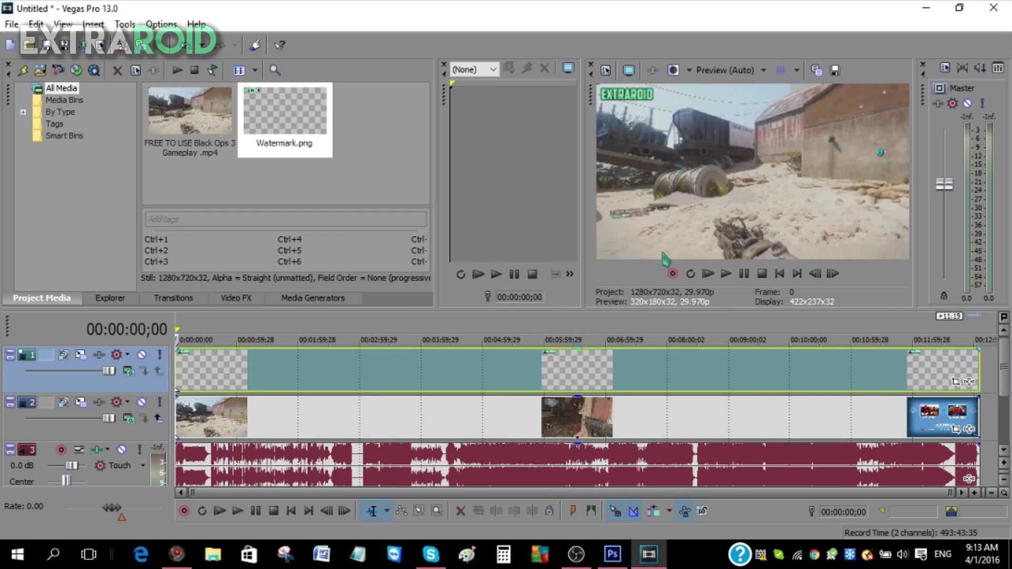
left_click(581, 353)
left_click_drag(582, 356, 581, 379)
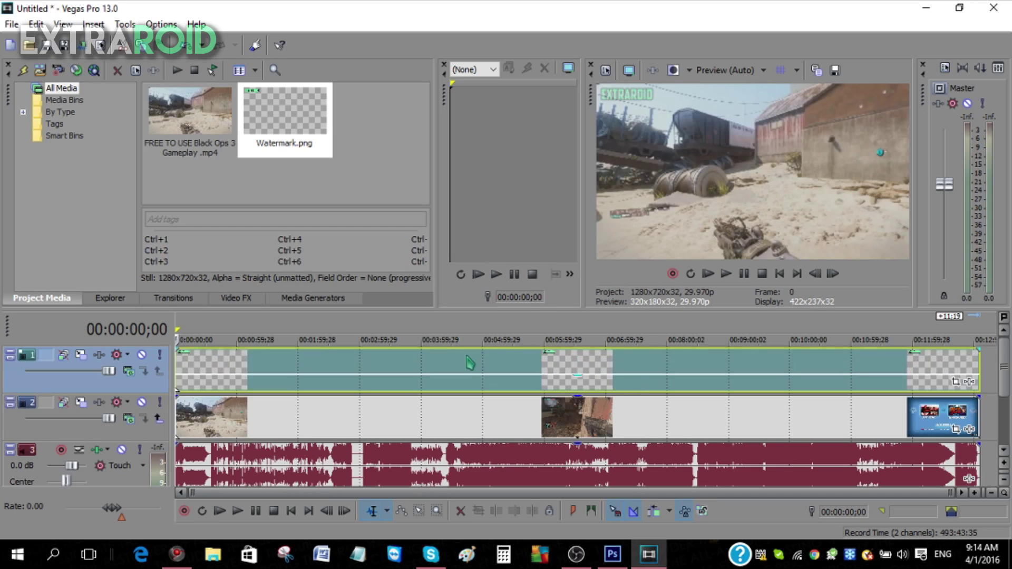